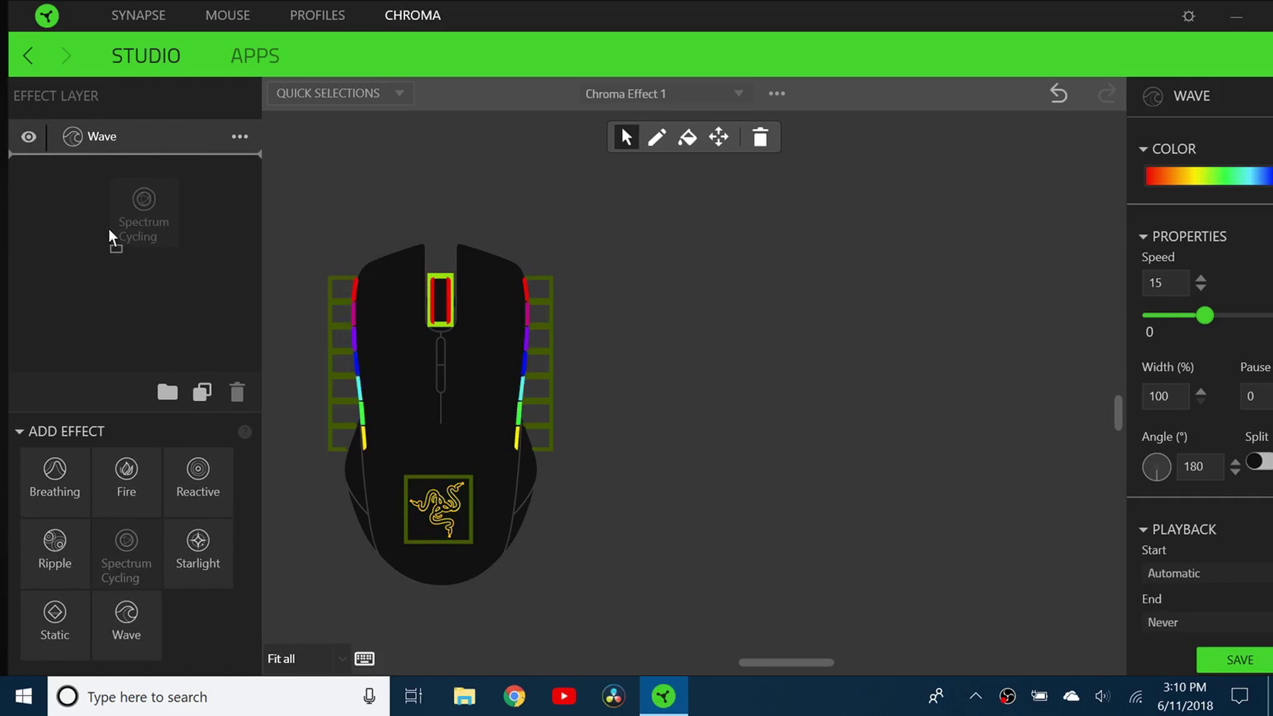
# Step: Add a Spectrum Cycling layer above Wave and apply it to the scroll-wheel zone
pyautogui.moveTo(103, 197); pyautogui.dragTo(108, 129)
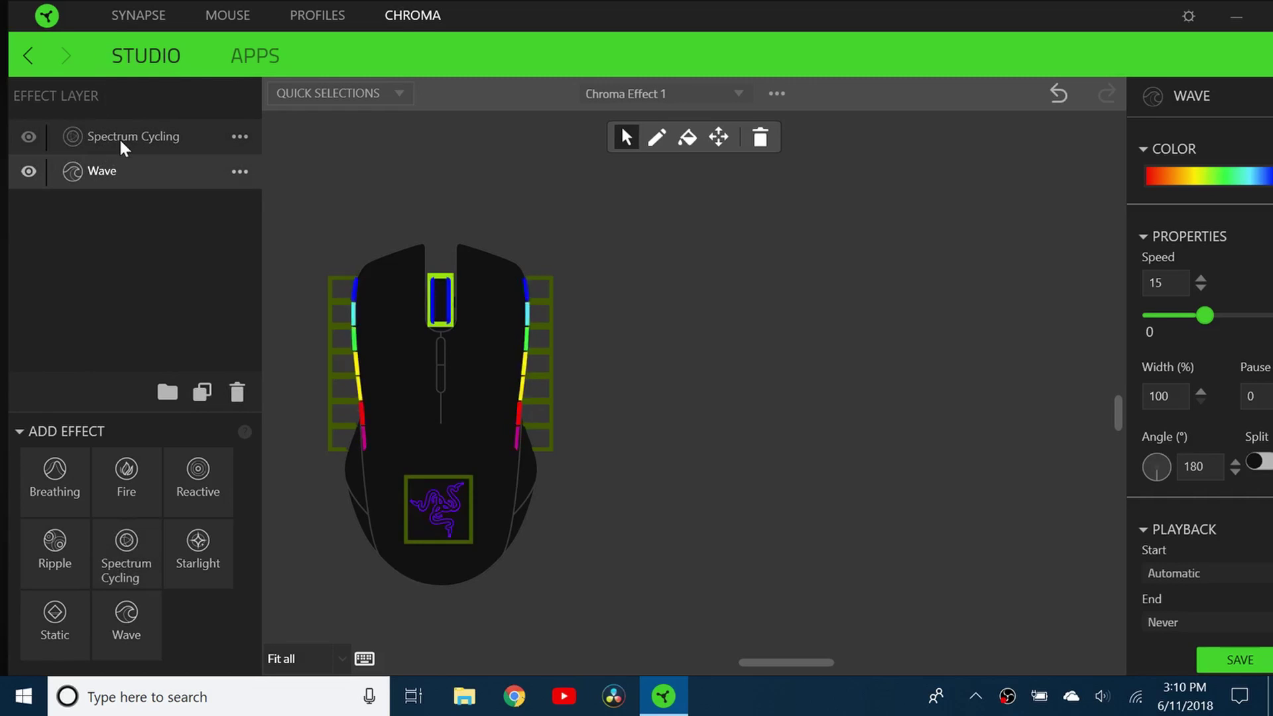
pyautogui.click(119, 137)
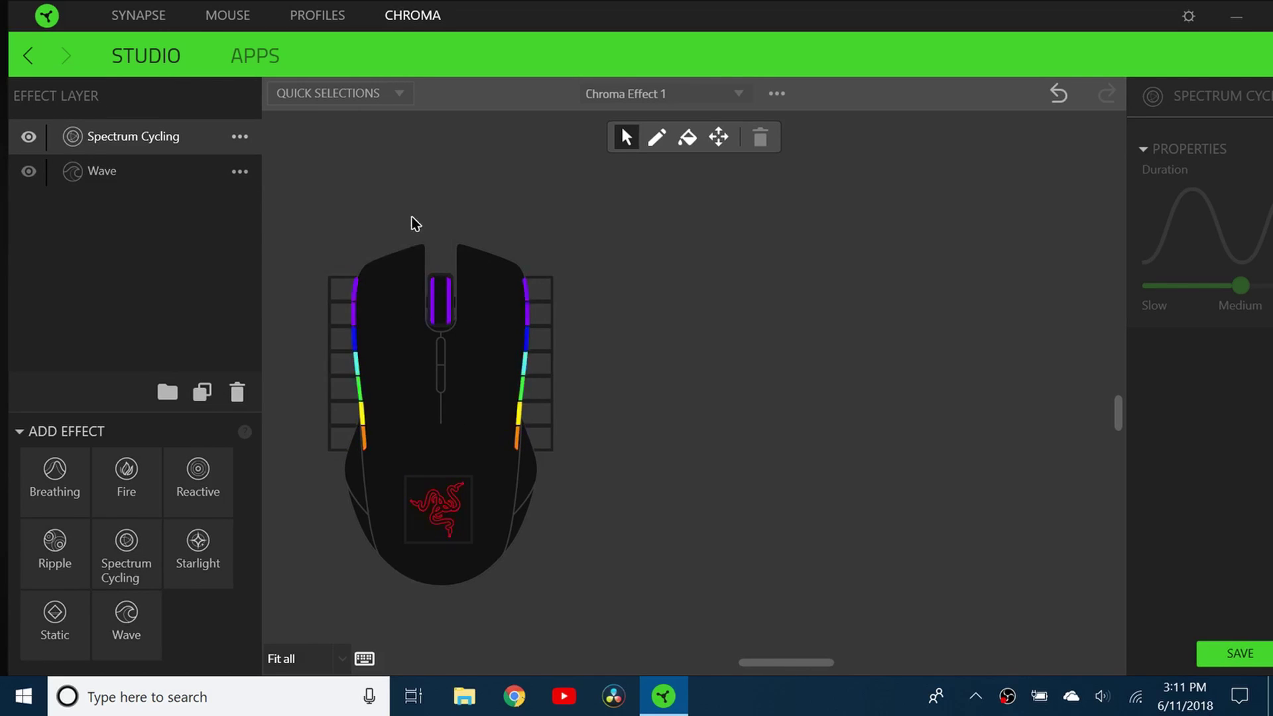
pyautogui.moveTo(411, 215); pyautogui.dragTo(482, 376)
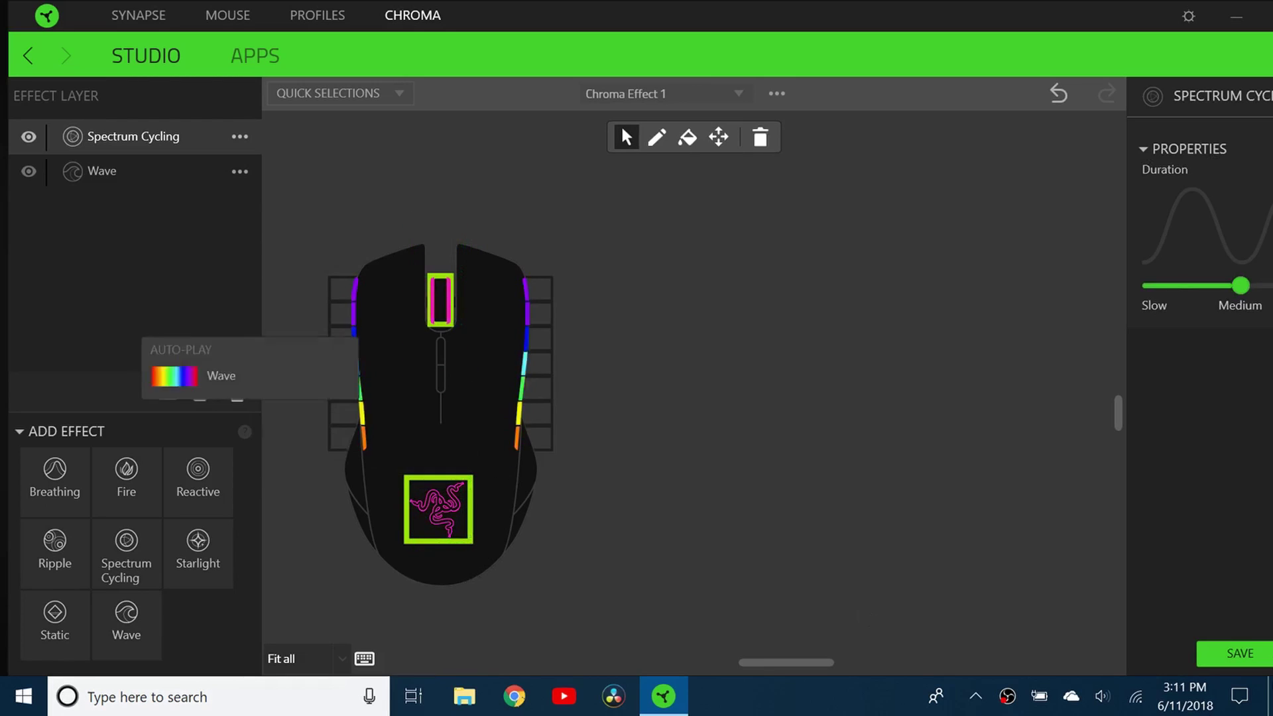
# Step: Set the Spectrum Cycling duration to Fast and save Chroma Effect 1
pyautogui.moveTo(998, 14); pyautogui.dragTo(915, 29)
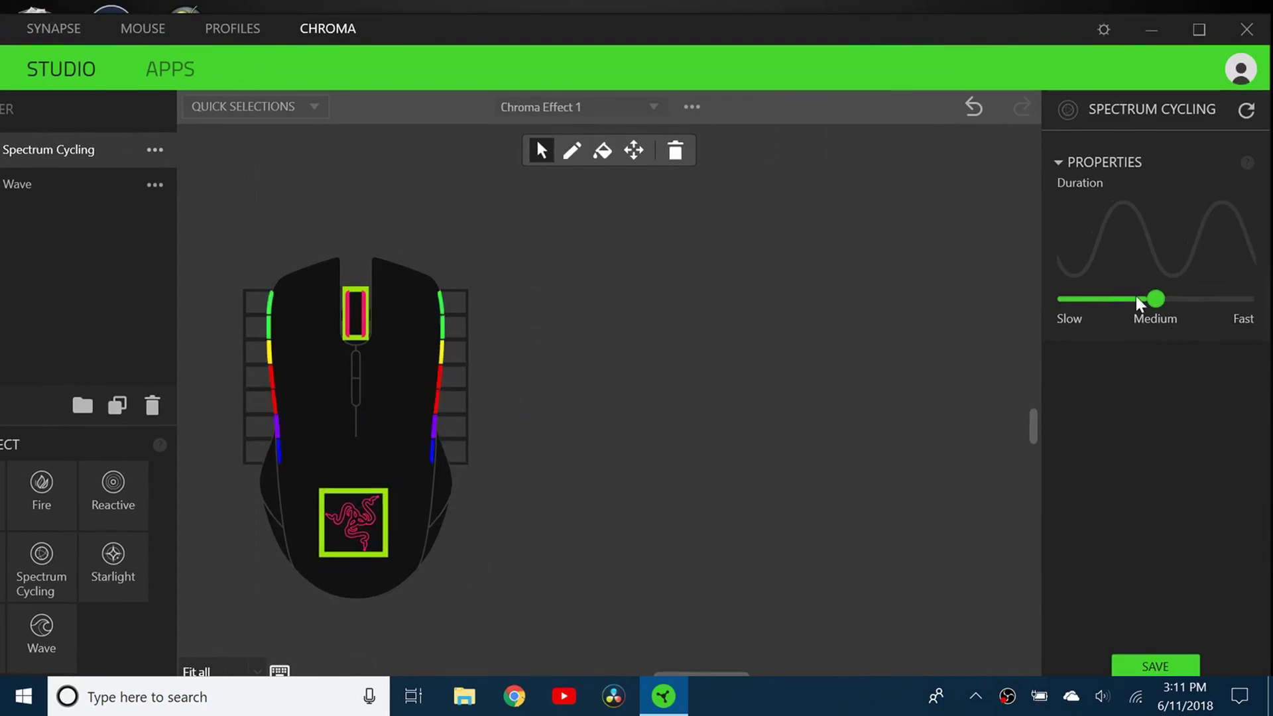
pyautogui.moveTo(1153, 297); pyautogui.dragTo(1245, 300)
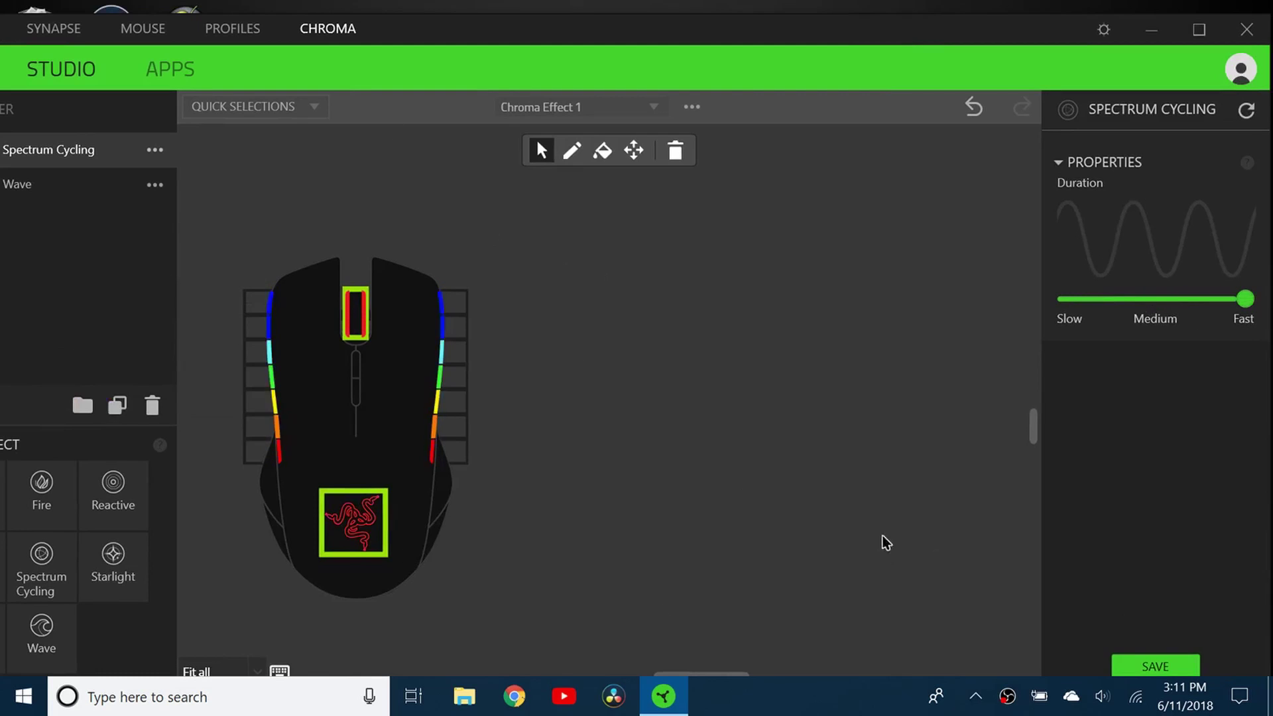
pyautogui.click(1170, 661)
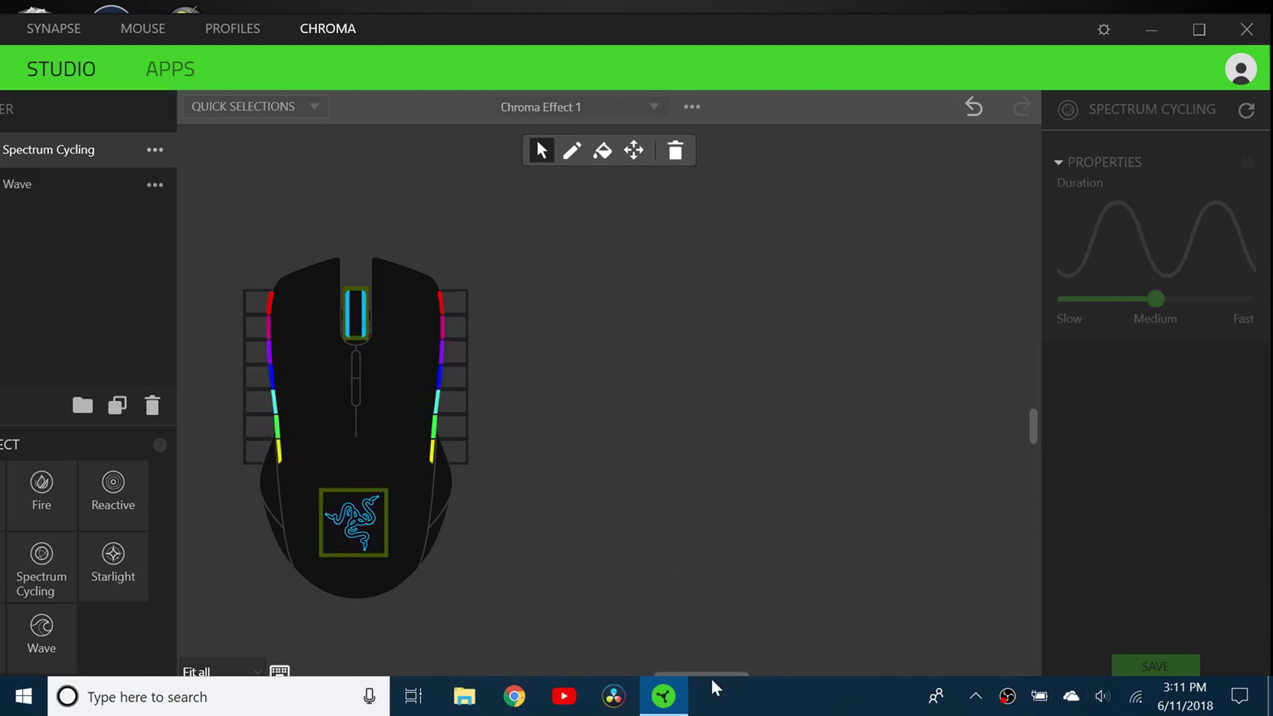
# Step: Scroll the mouse canvas sideways and marquee-select the logo zone to review its lighting
pyautogui.moveTo(710, 676); pyautogui.dragTo(661, 674)
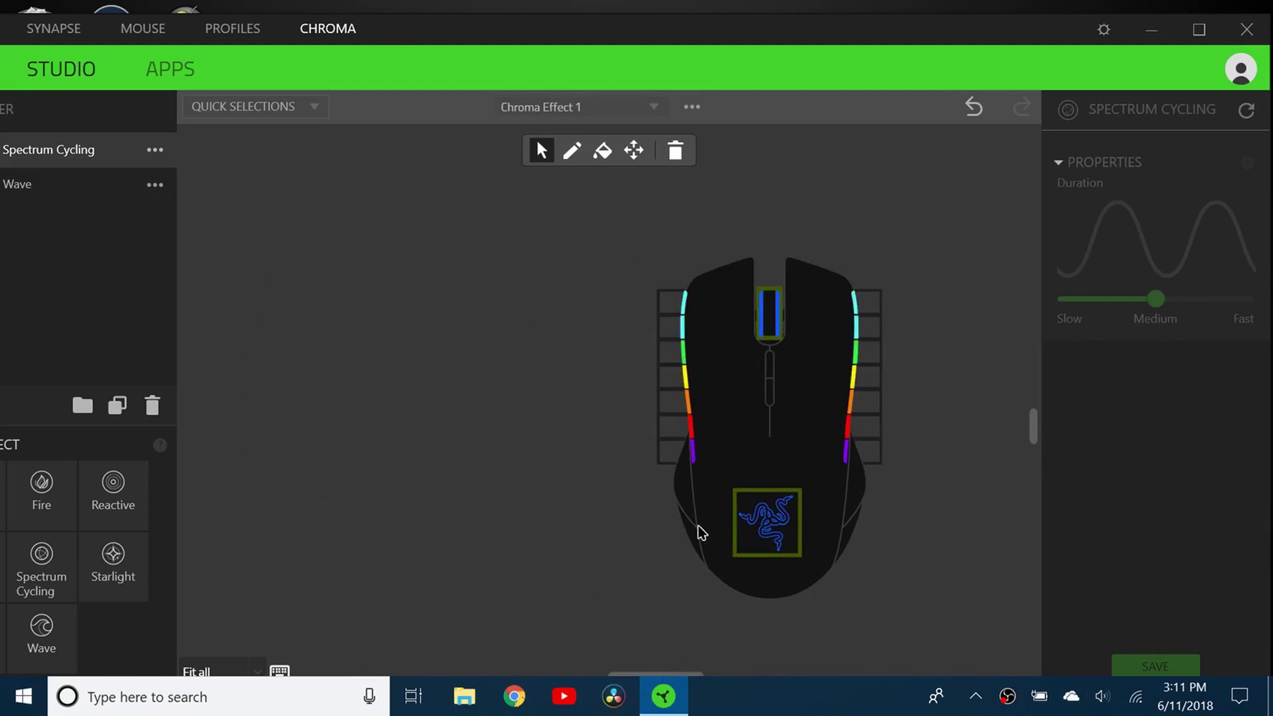
pyautogui.moveTo(697, 529); pyautogui.dragTo(829, 519)
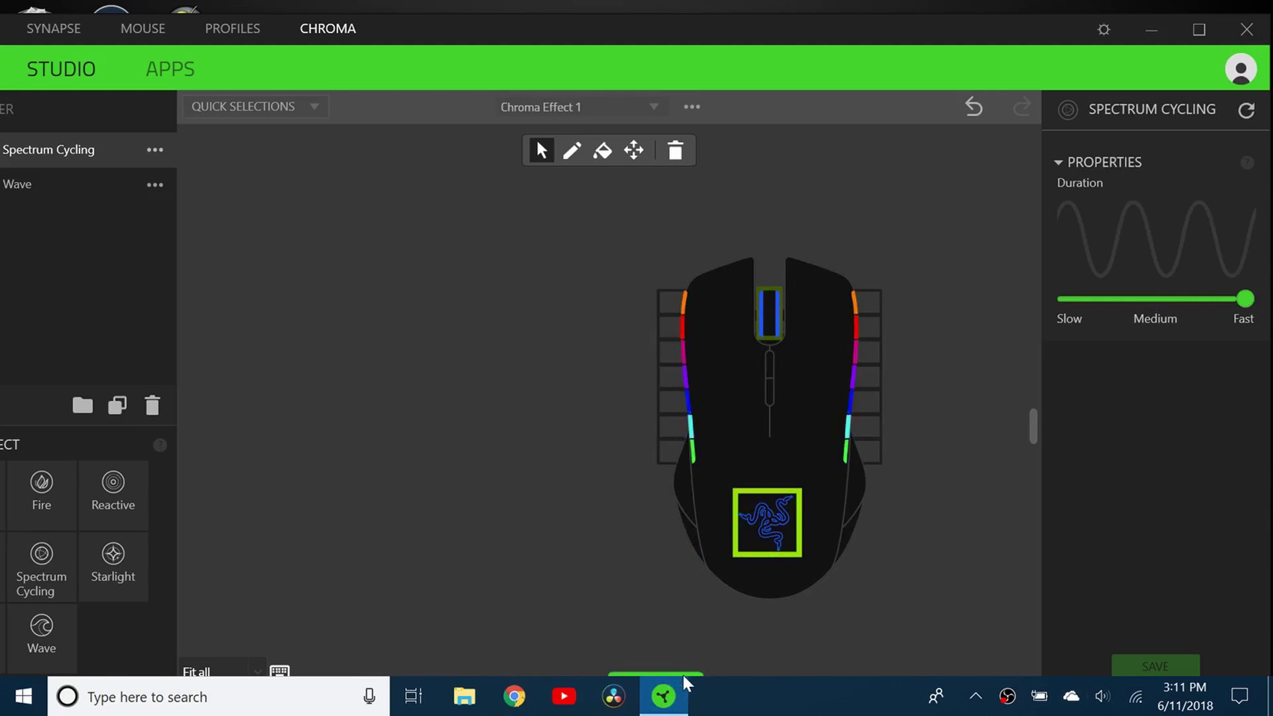
pyautogui.moveTo(683, 675); pyautogui.dragTo(704, 678)
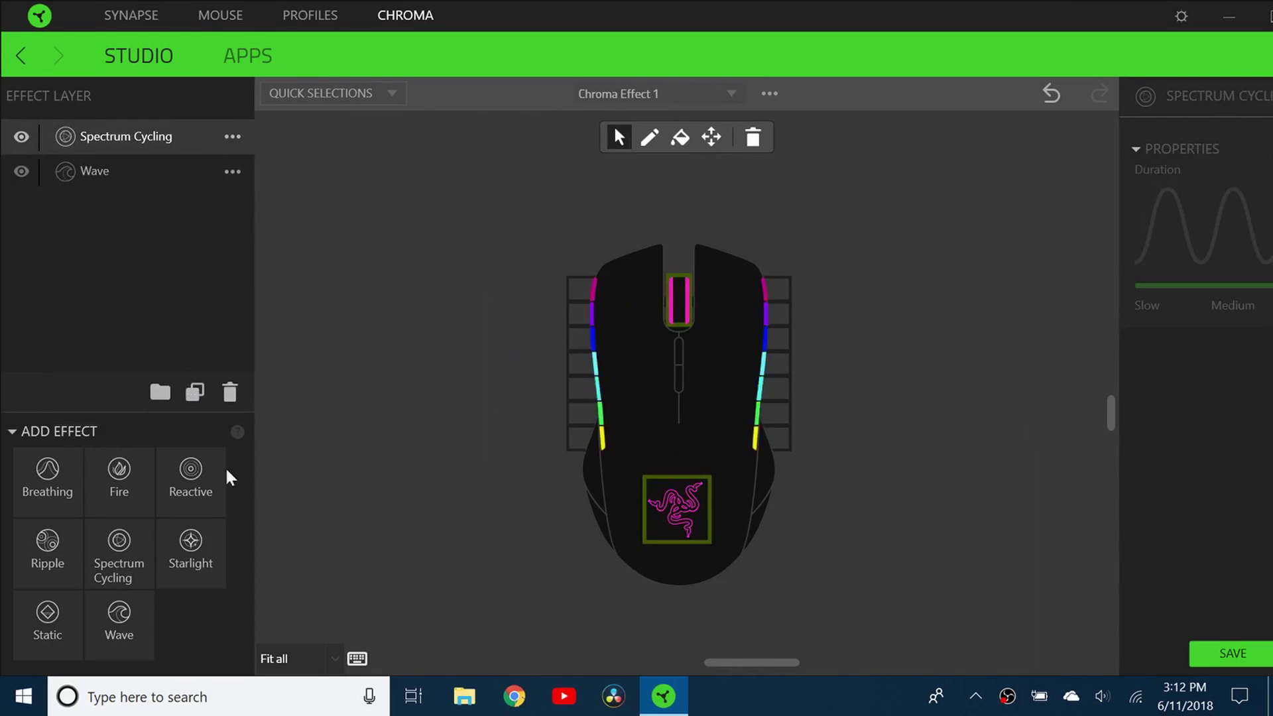
# Step: Add a Breathing layer on the logo zone with both colours set to the green preset
pyautogui.moveTo(66, 476); pyautogui.dragTo(162, 132)
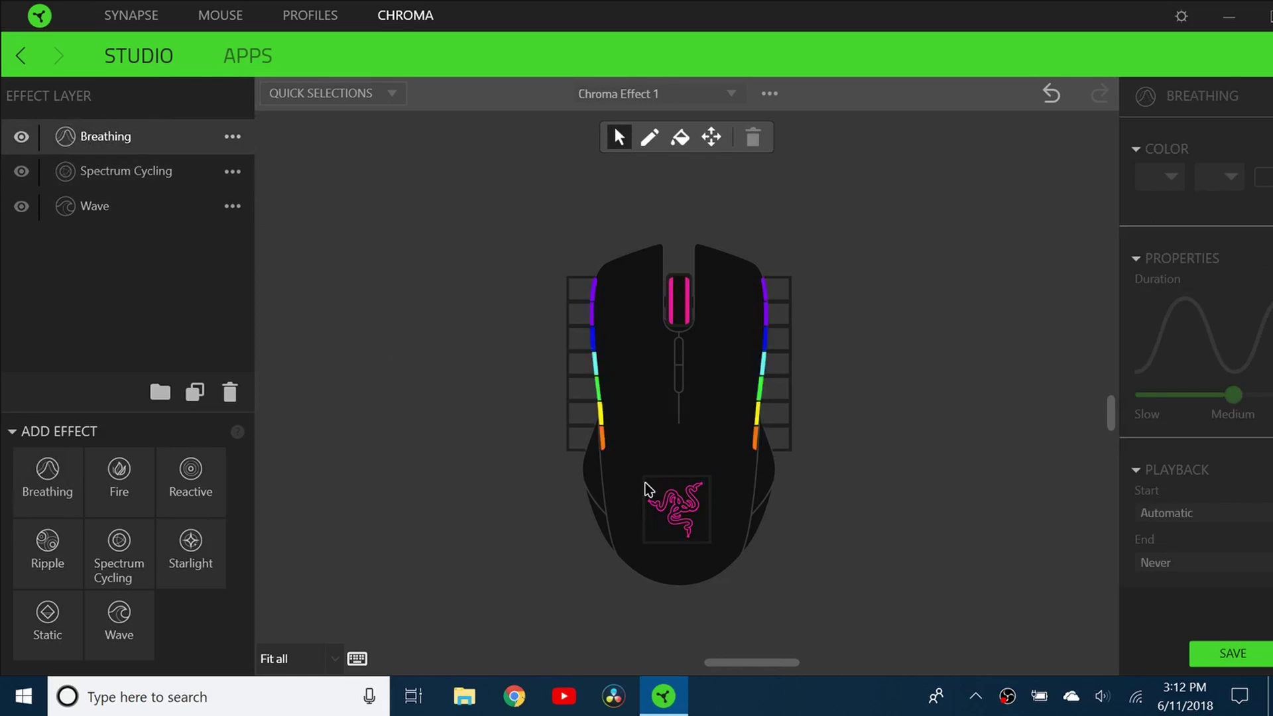
pyautogui.click(690, 535)
pyautogui.click(1157, 177)
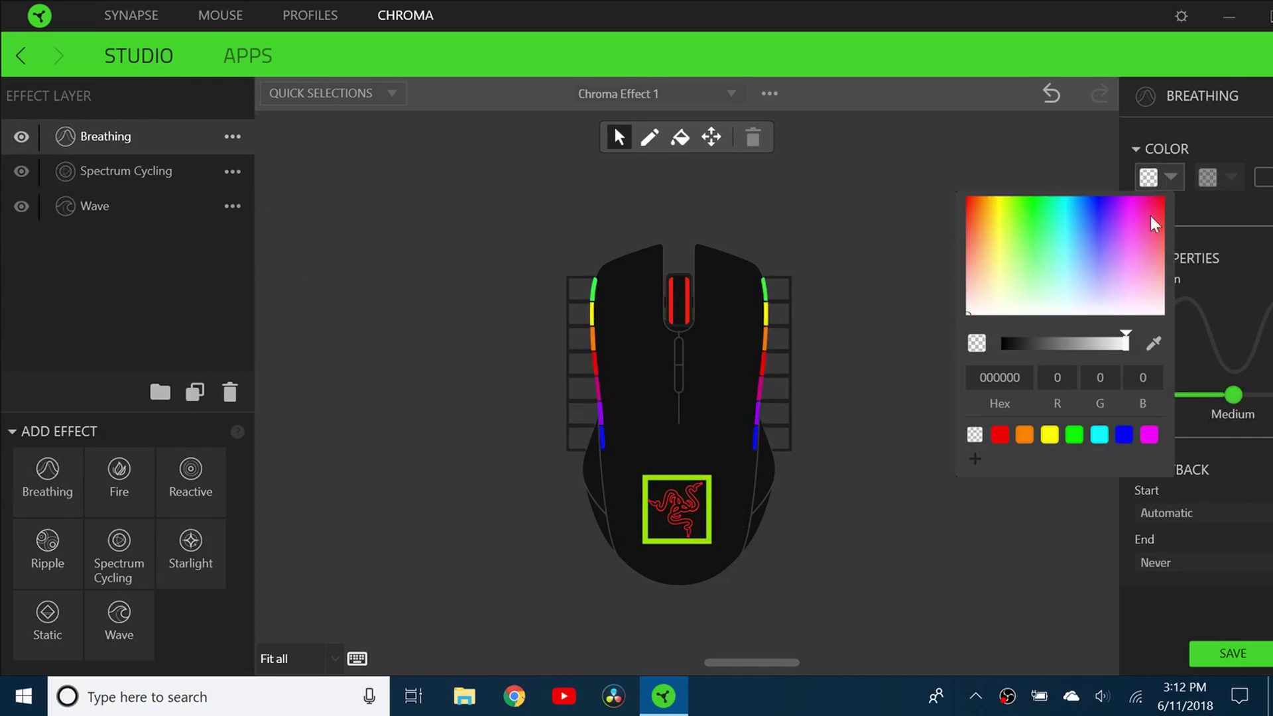
pyautogui.click(1075, 435)
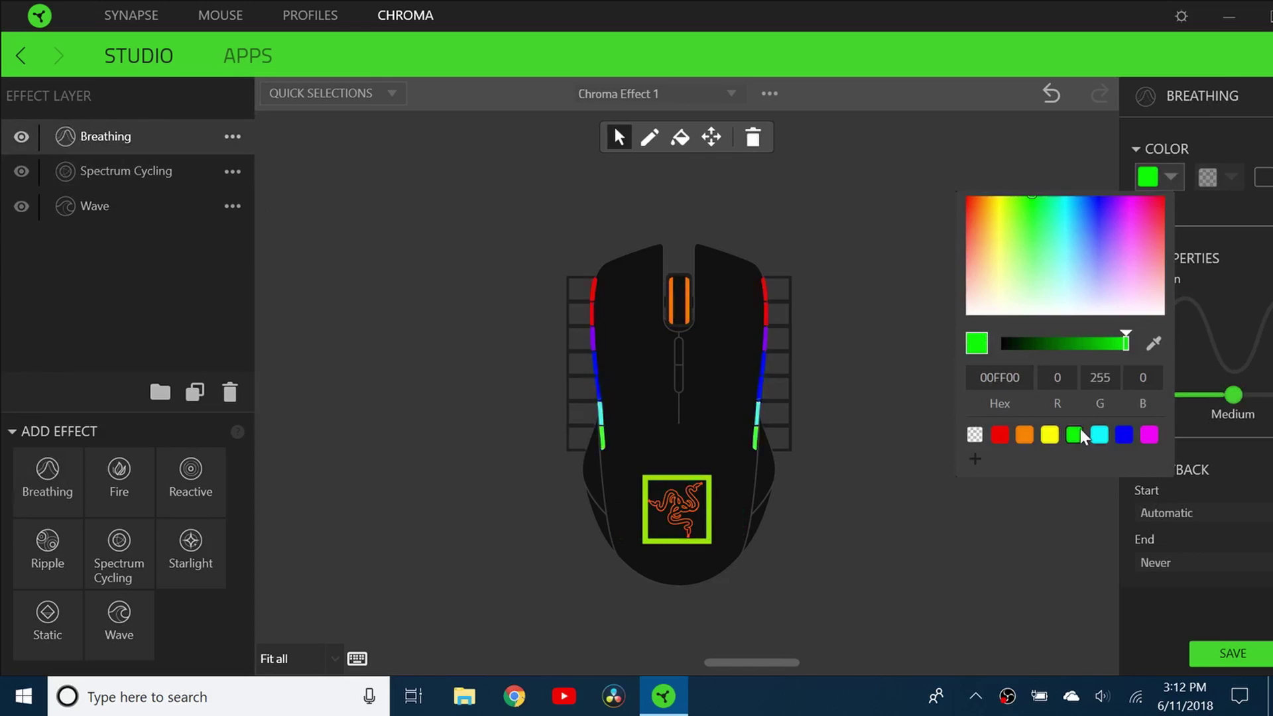
pyautogui.click(1208, 177)
pyautogui.click(1133, 435)
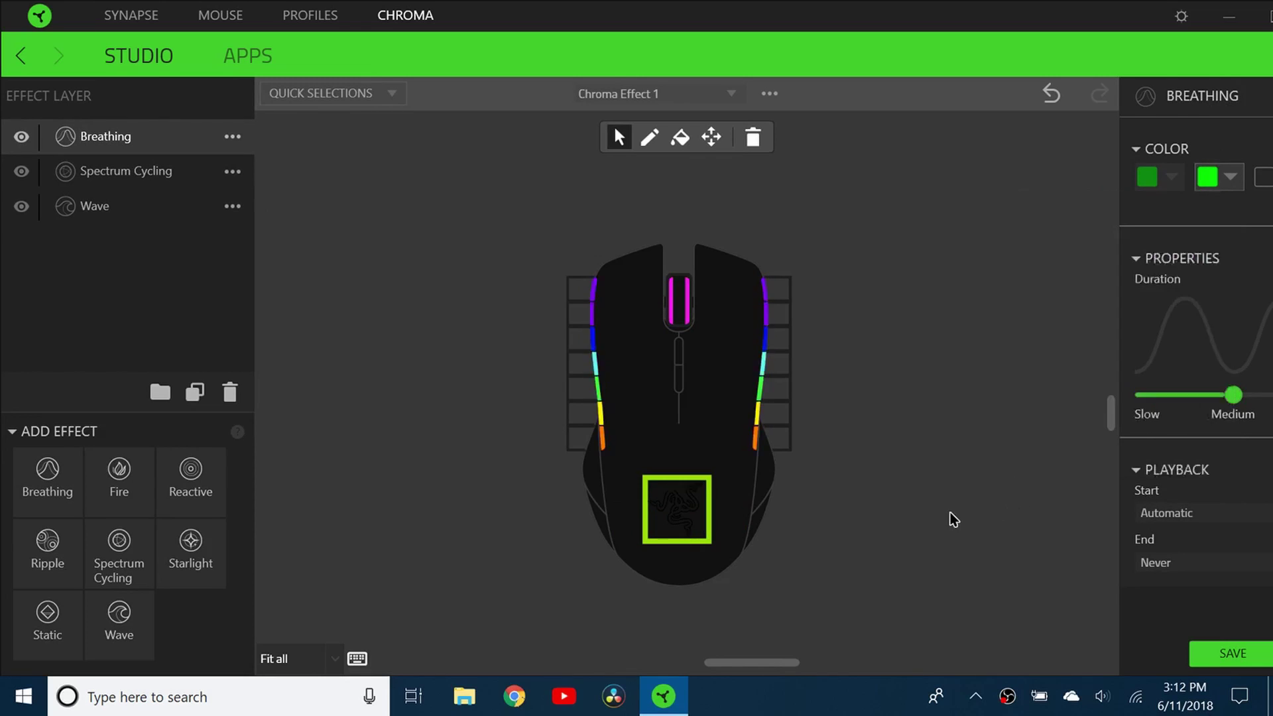
pyautogui.click(834, 569)
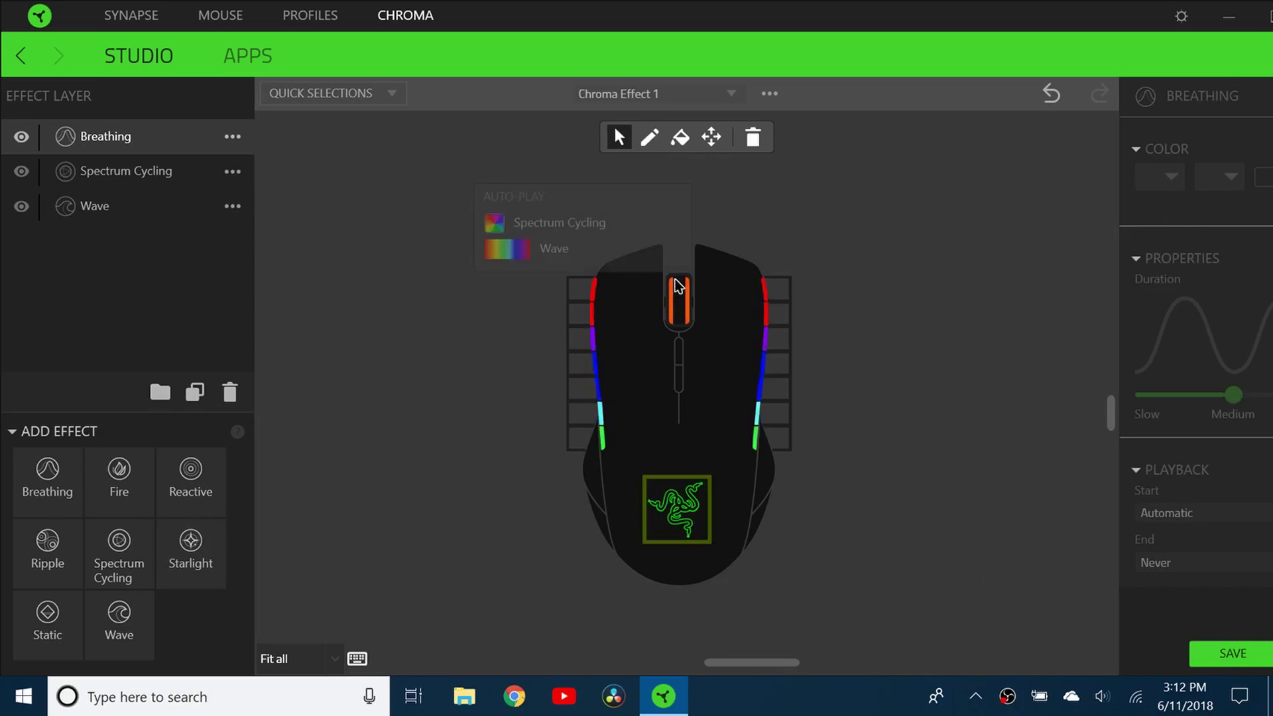
pyautogui.click(679, 298)
# Step: Add a Fire layer at the top of the stack on the scroll-wheel zone
pyautogui.moveTo(119, 488); pyautogui.dragTo(116, 127)
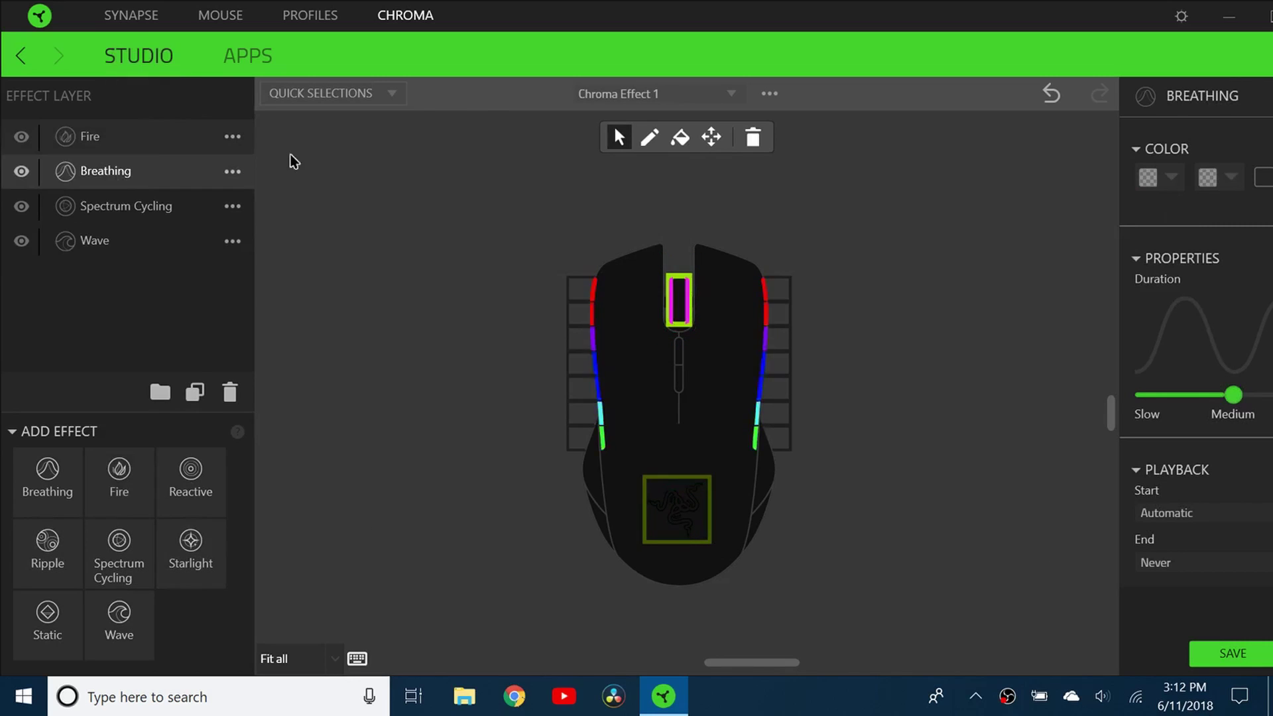
pyautogui.click(159, 142)
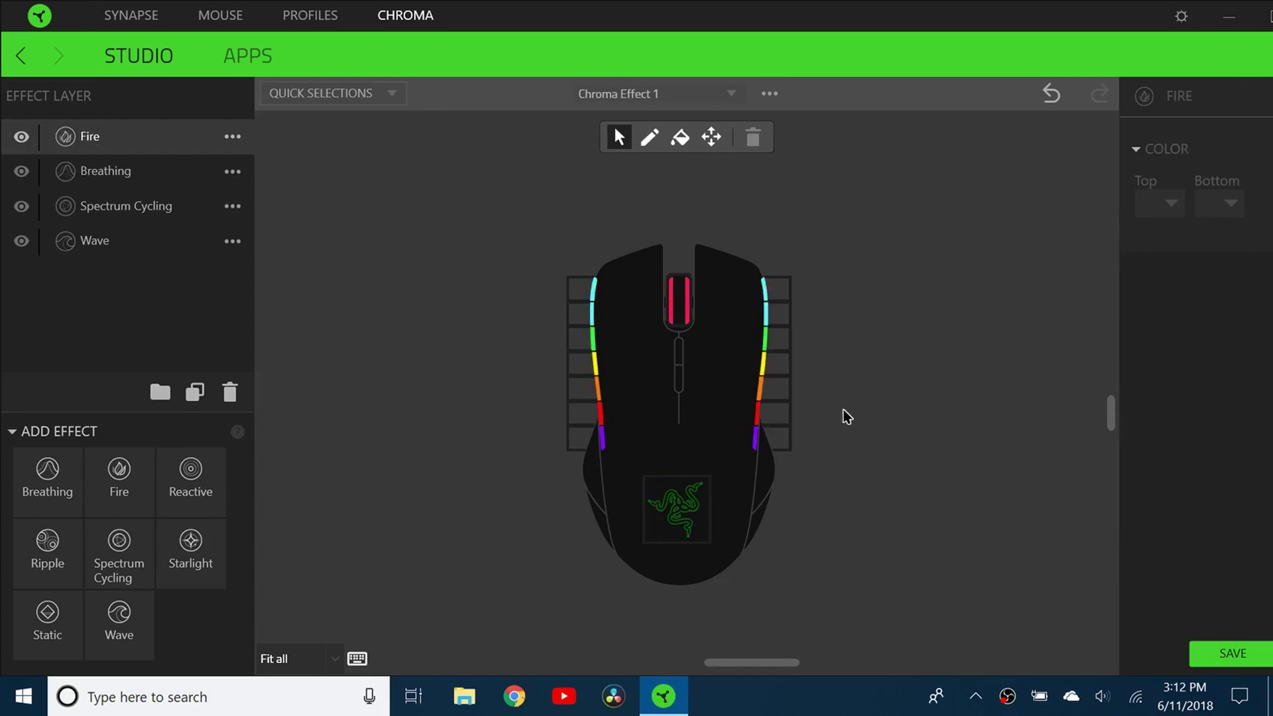
pyautogui.click(677, 292)
# Step: Set the Fire top colour to red and bottom colour to blue, then save the effect
pyautogui.click(1145, 206)
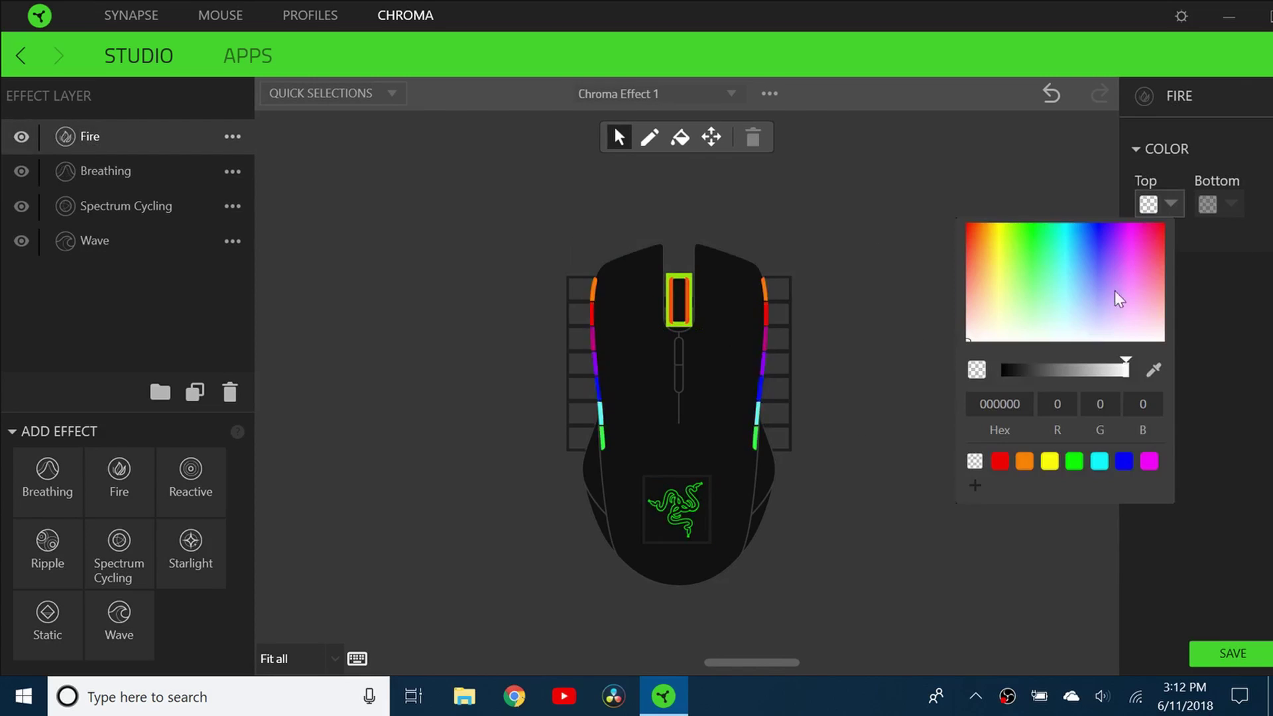
pyautogui.click(1001, 461)
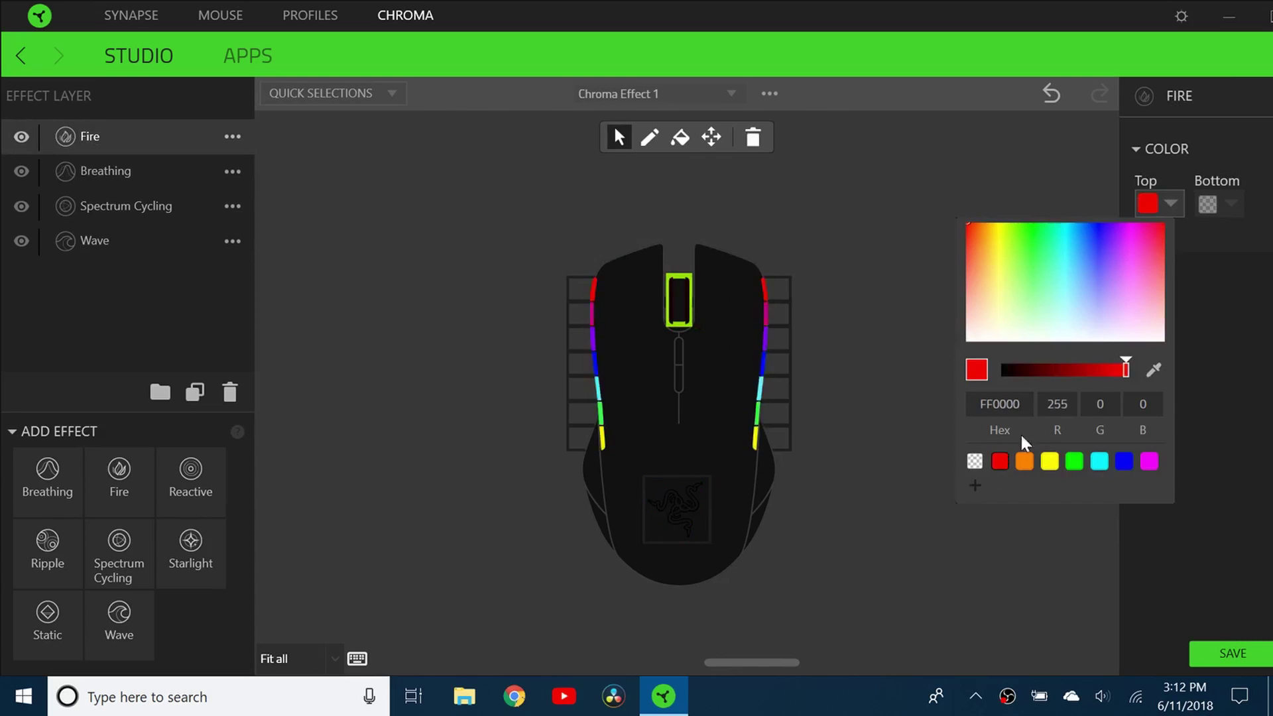
pyautogui.click(1214, 211)
pyautogui.click(1185, 462)
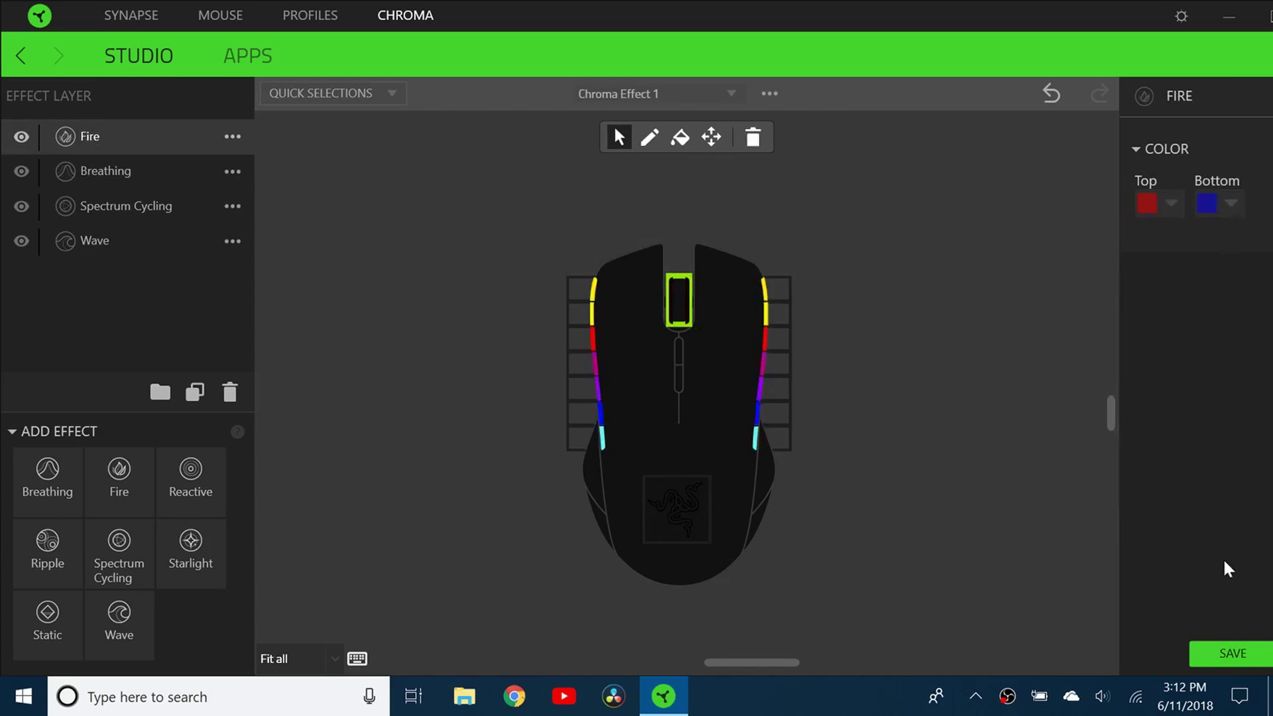
pyautogui.click(1232, 654)
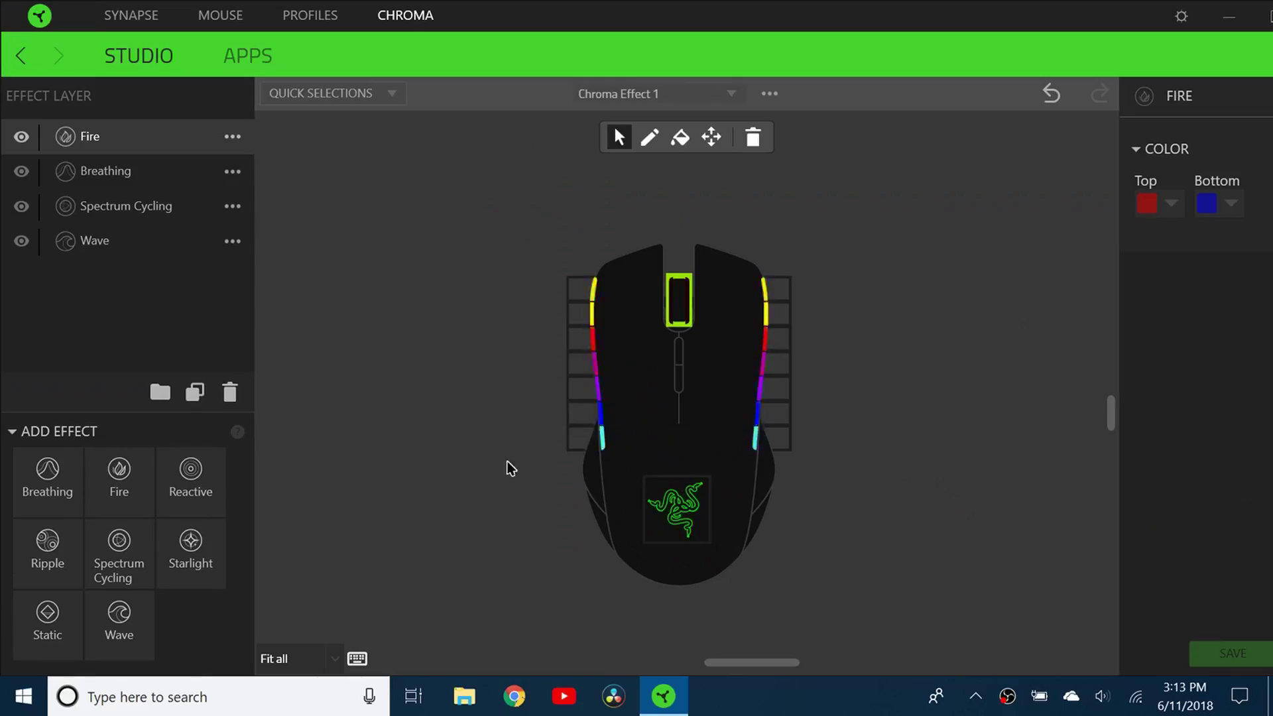
# Step: Clear the zone selection and select the bottom left side light
pyautogui.click(617, 318)
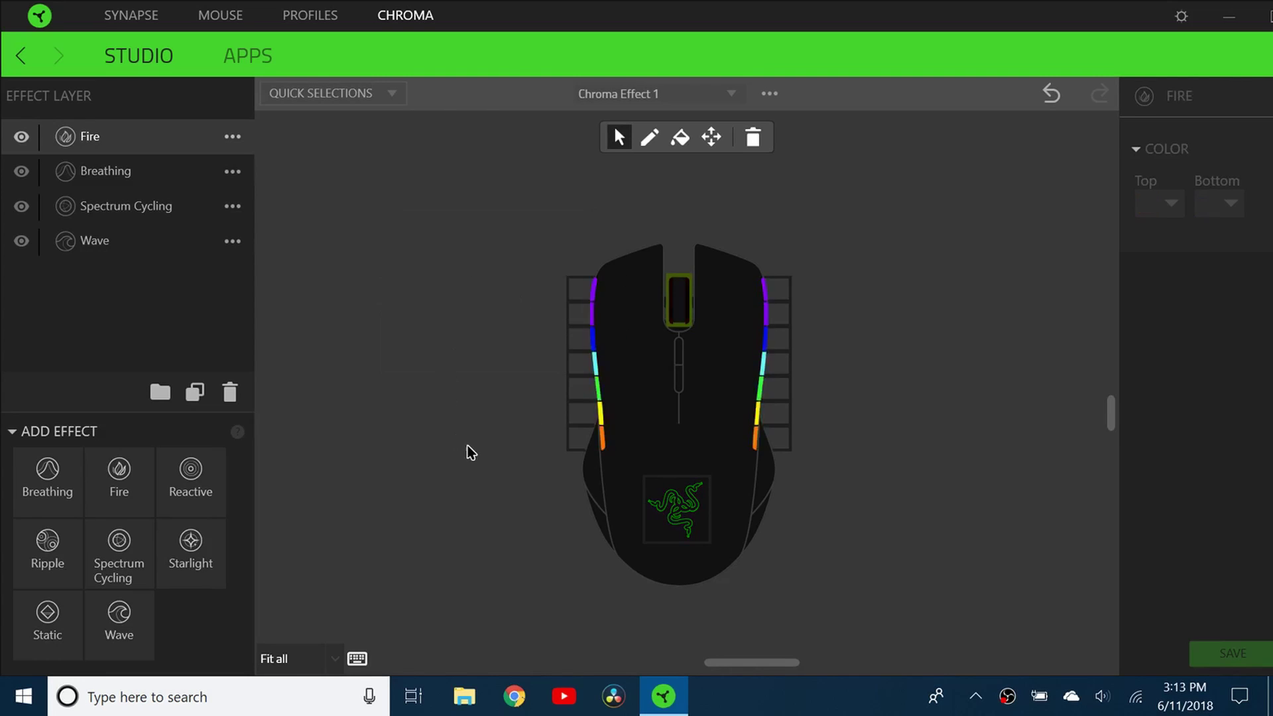
pyautogui.click(580, 440)
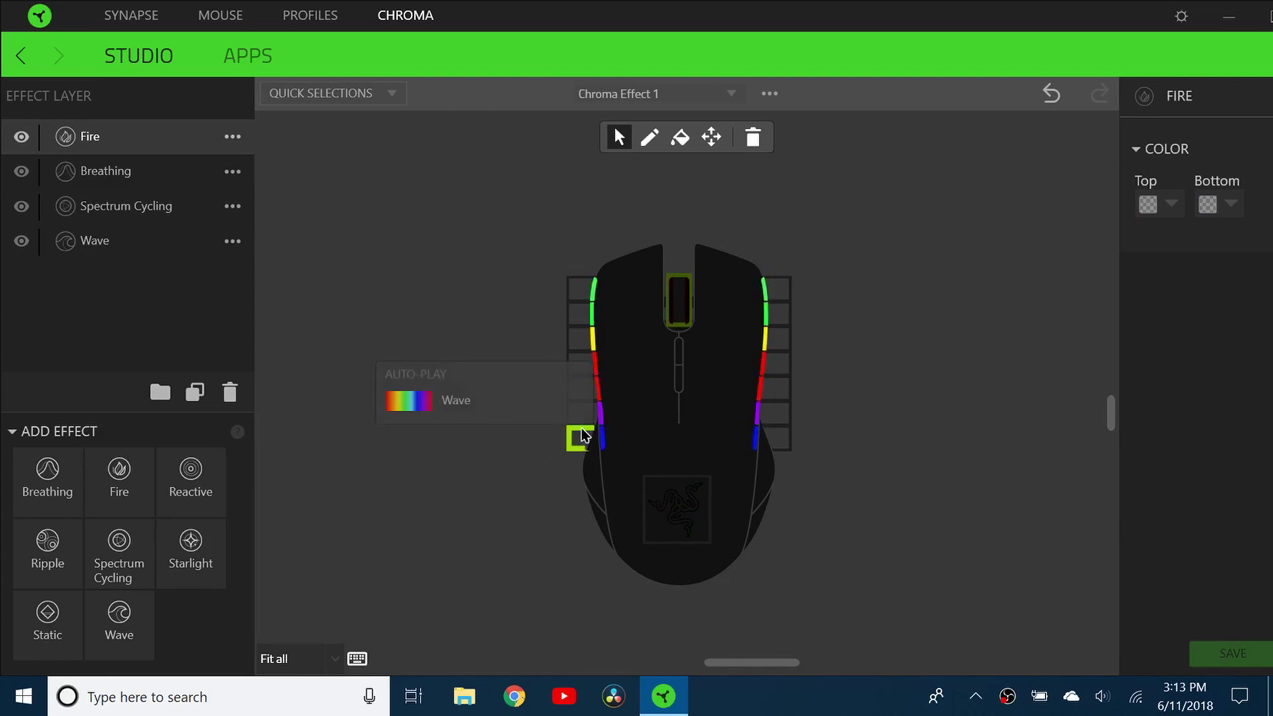
pyautogui.click(585, 417)
pyautogui.click(580, 364)
pyautogui.click(582, 338)
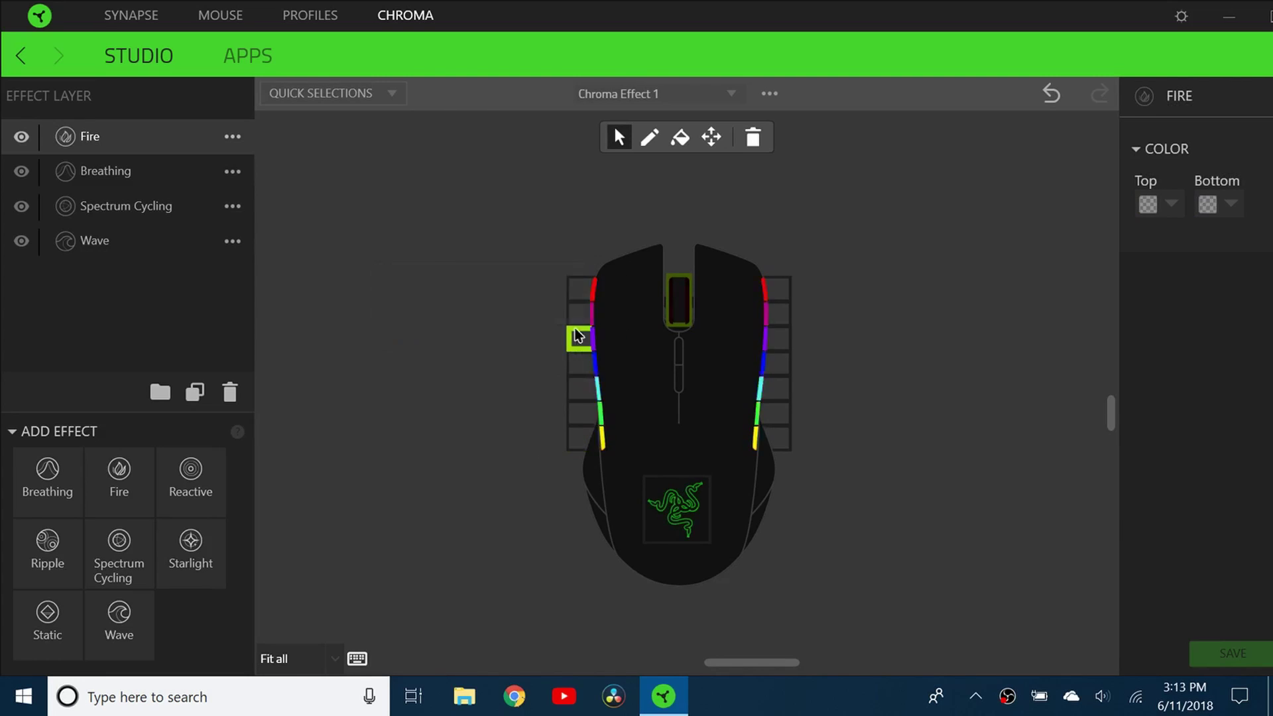
pyautogui.click(580, 312)
pyautogui.click(577, 286)
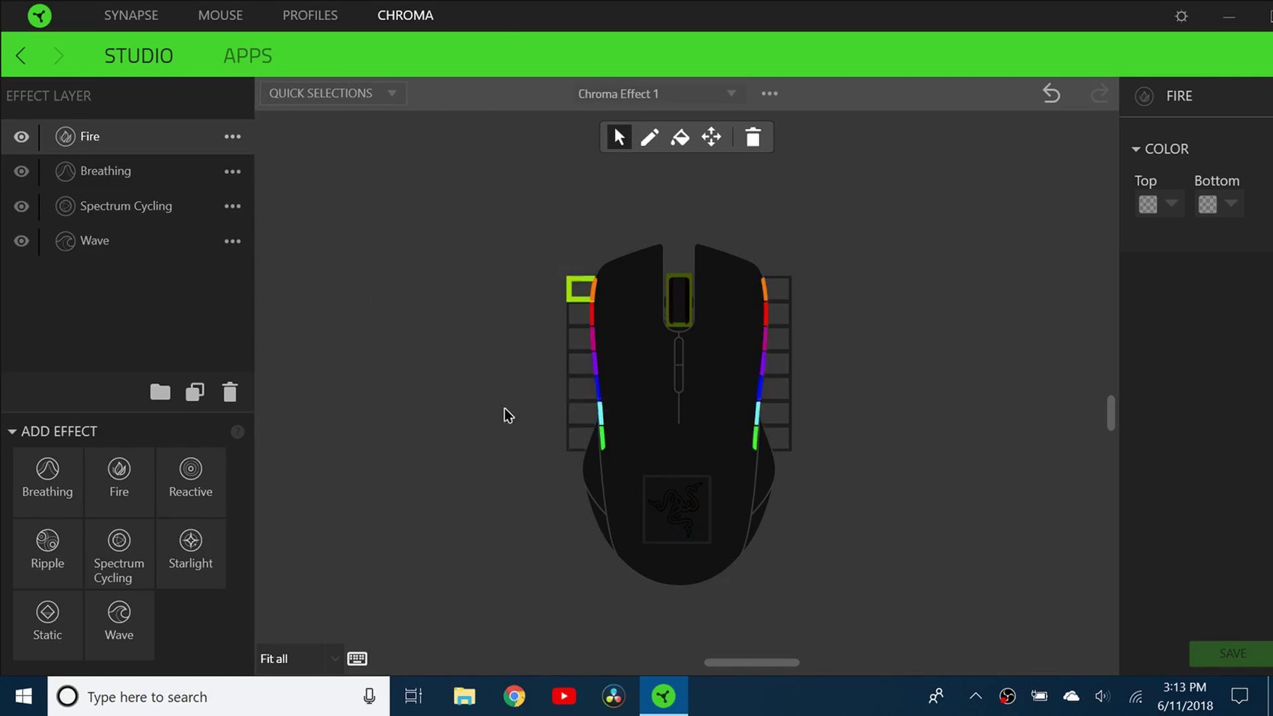
pyautogui.click(582, 439)
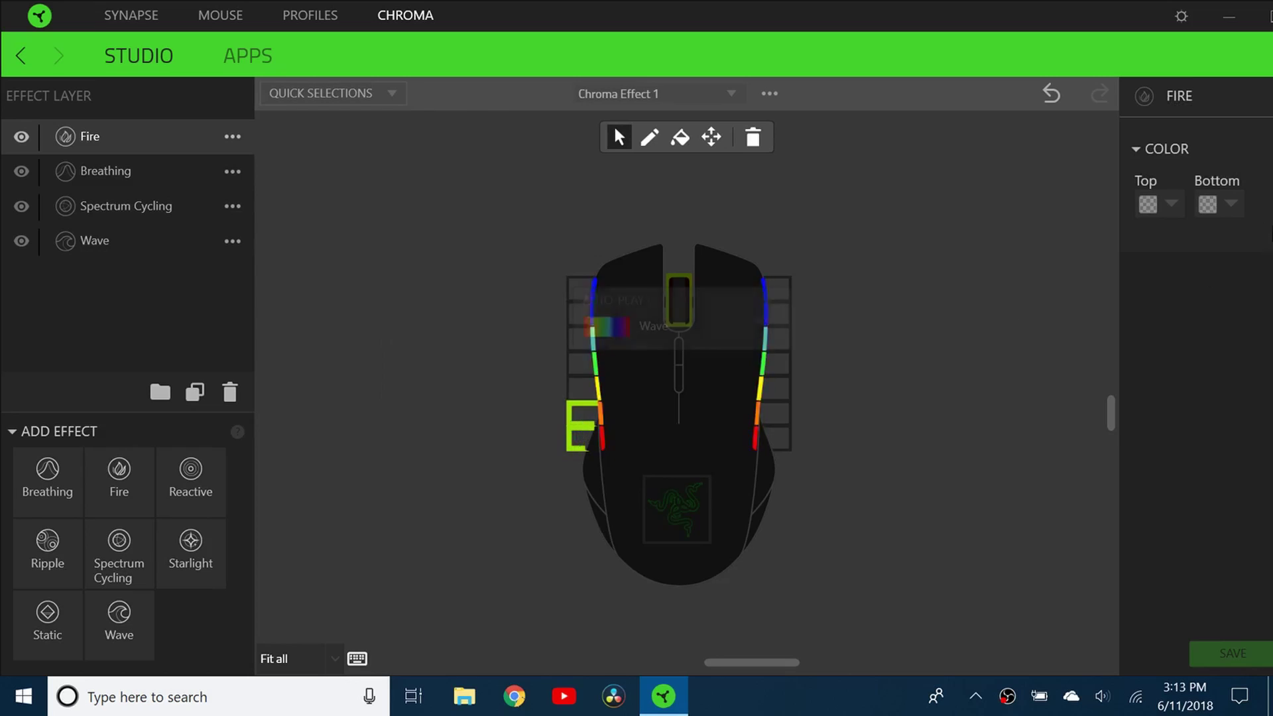
# Step: Give the bottom left light a red (FF0000) Fire top and blue (0000FF) bottom
pyautogui.click(1153, 204)
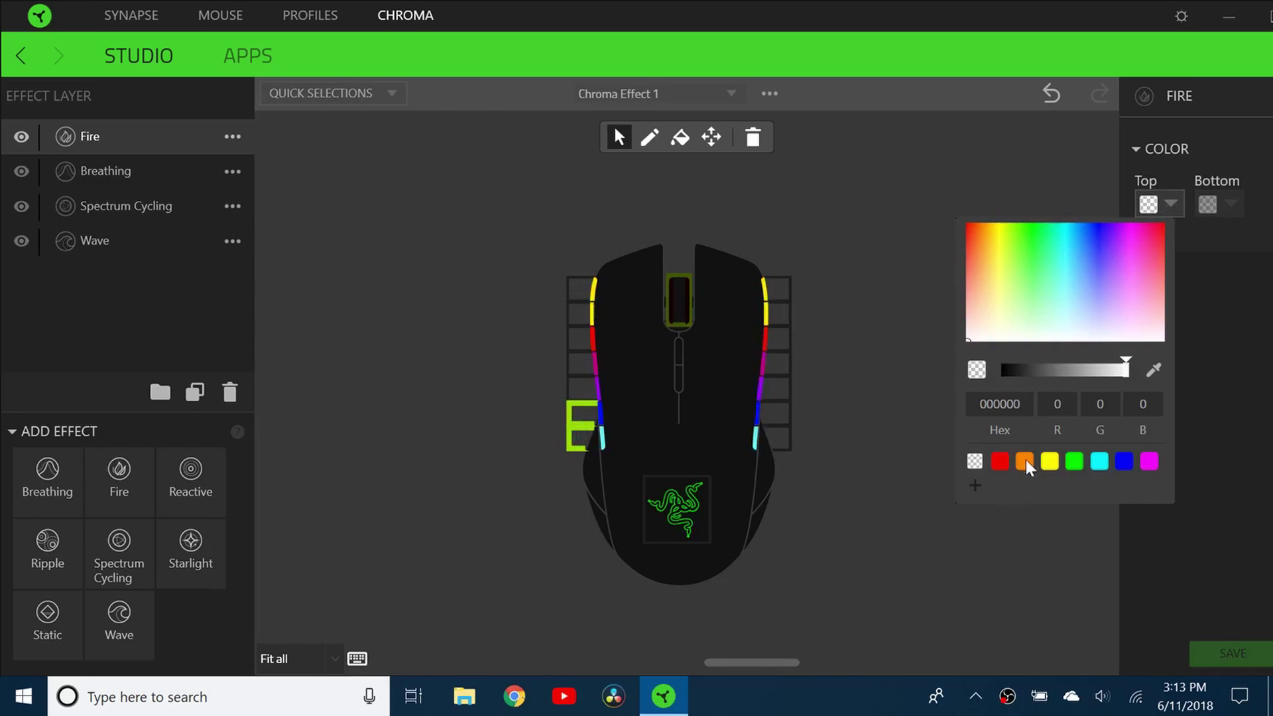
pyautogui.click(1000, 462)
pyautogui.click(1230, 204)
pyautogui.click(1183, 462)
pyautogui.click(959, 548)
# Step: Give the lower right side lights a red Fire top and blue bottom, then save
pyautogui.moveTo(853, 458); pyautogui.dragTo(782, 415)
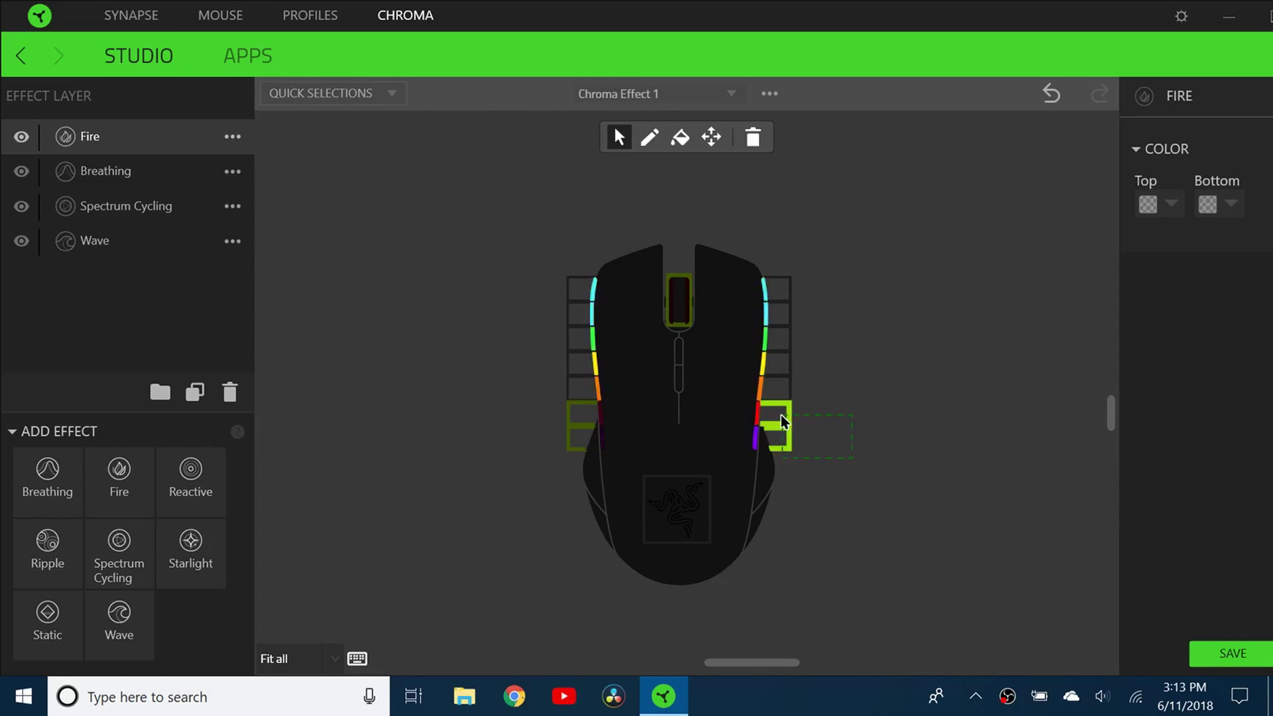
pyautogui.click(1162, 205)
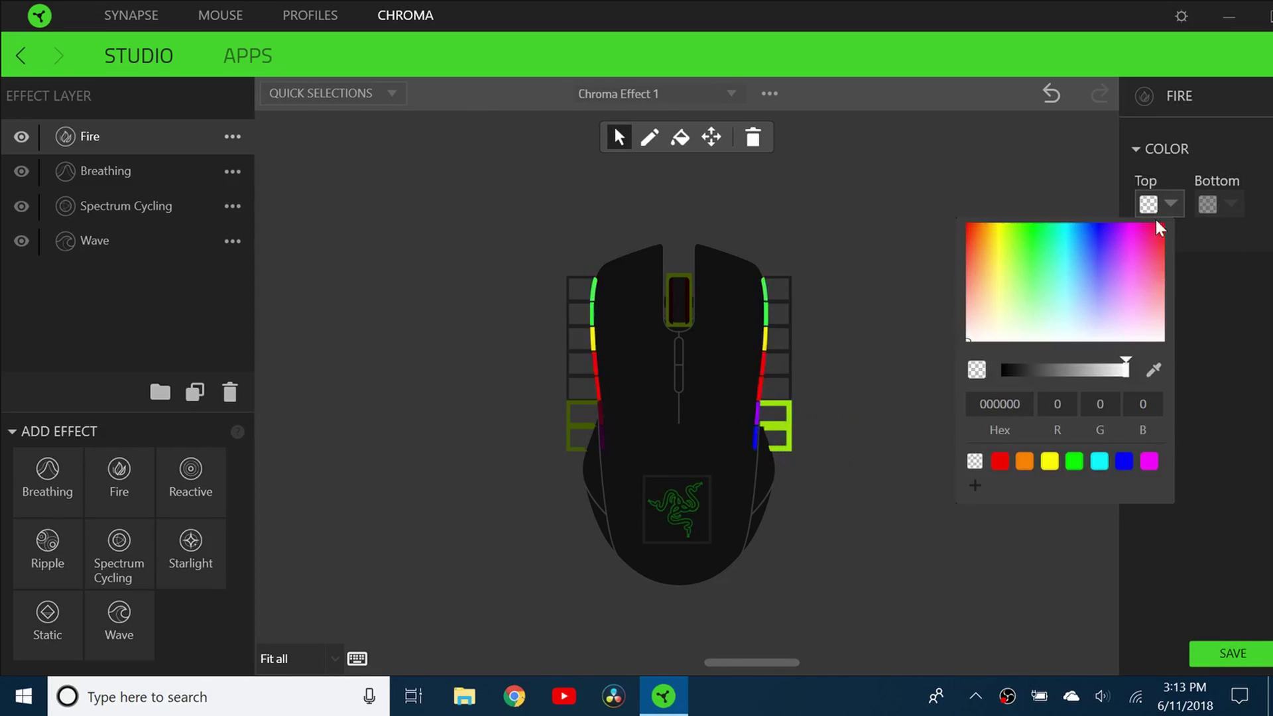
pyautogui.click(1000, 462)
pyautogui.click(980, 540)
pyautogui.moveTo(842, 456); pyautogui.dragTo(779, 419)
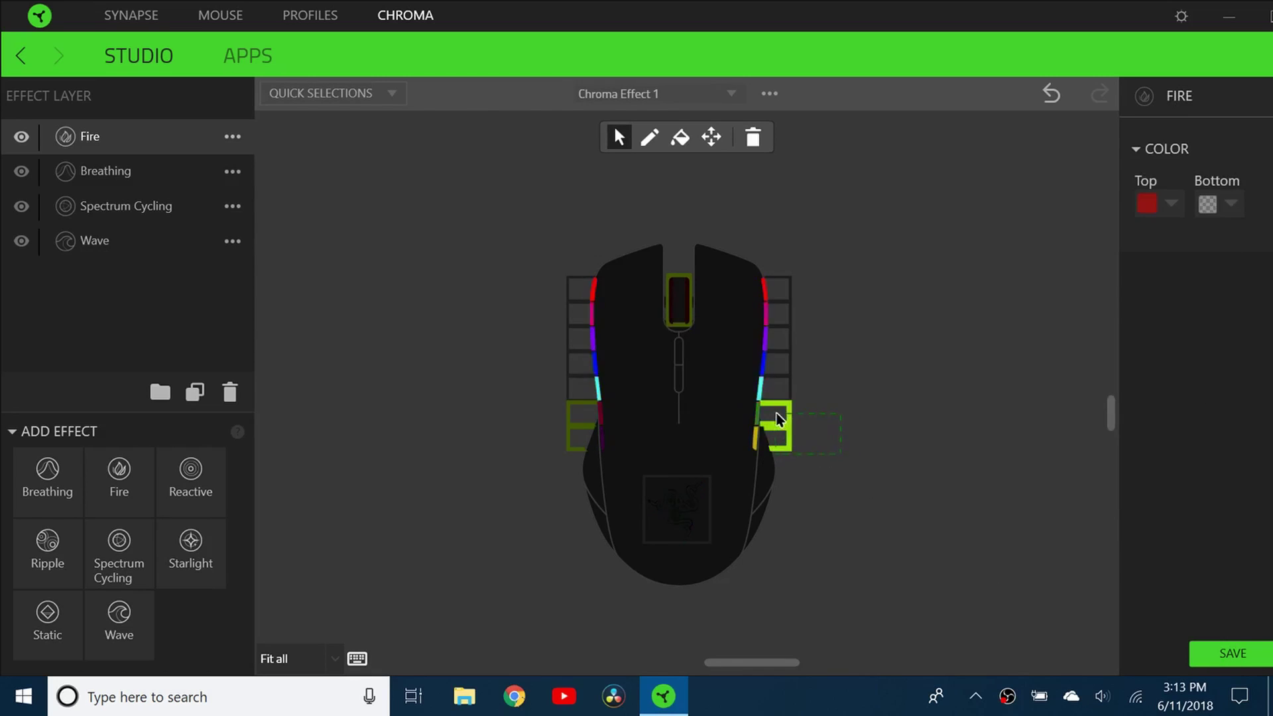
pyautogui.click(1227, 204)
pyautogui.click(1184, 461)
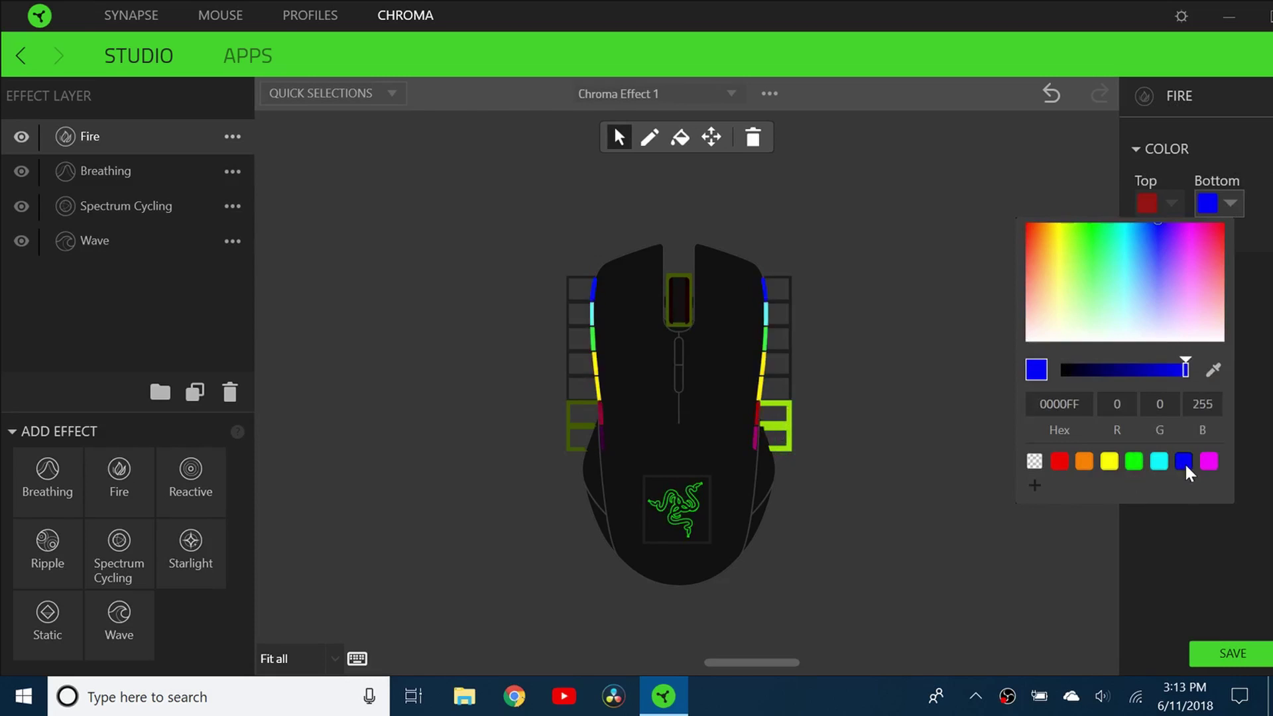
pyautogui.click(1212, 656)
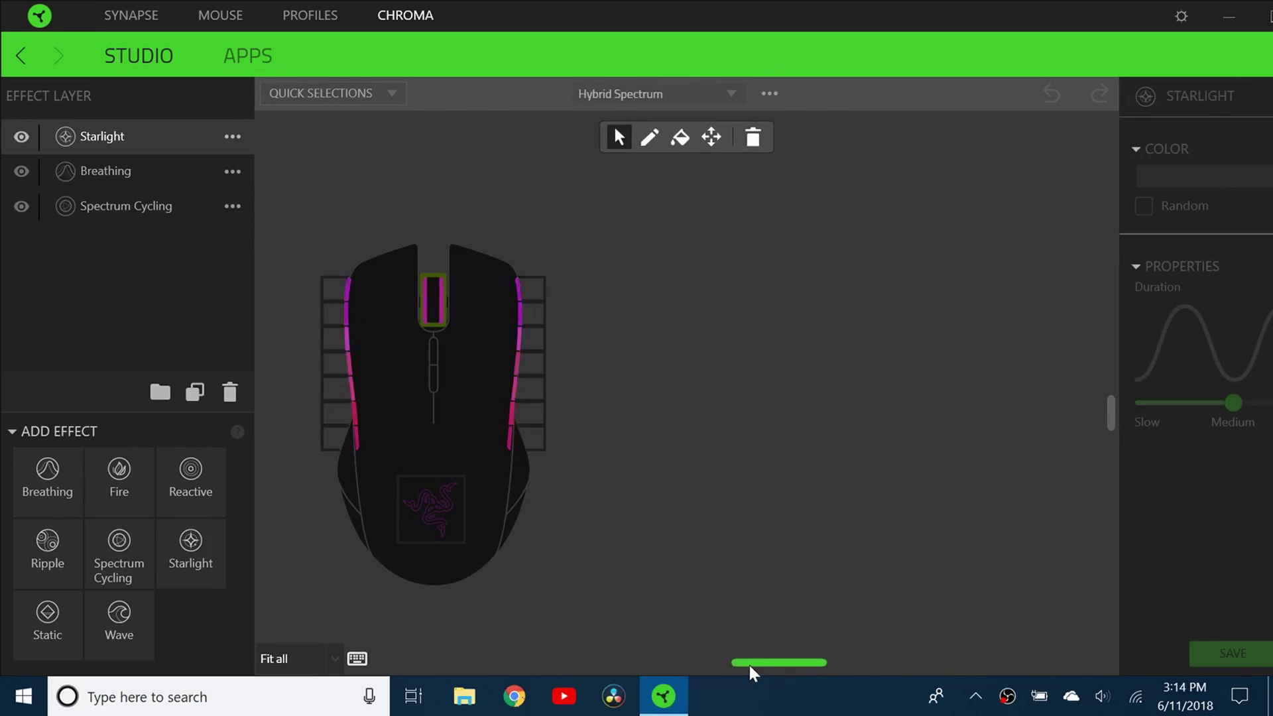
# Step: Load Hybrid Spectrum, inspect Starlight on the scroll wheel and left strip, then show Breathing settings
pyautogui.moveTo(752, 673); pyautogui.dragTo(720, 666)
pyautogui.moveTo(625, 555); pyautogui.dragTo(780, 499)
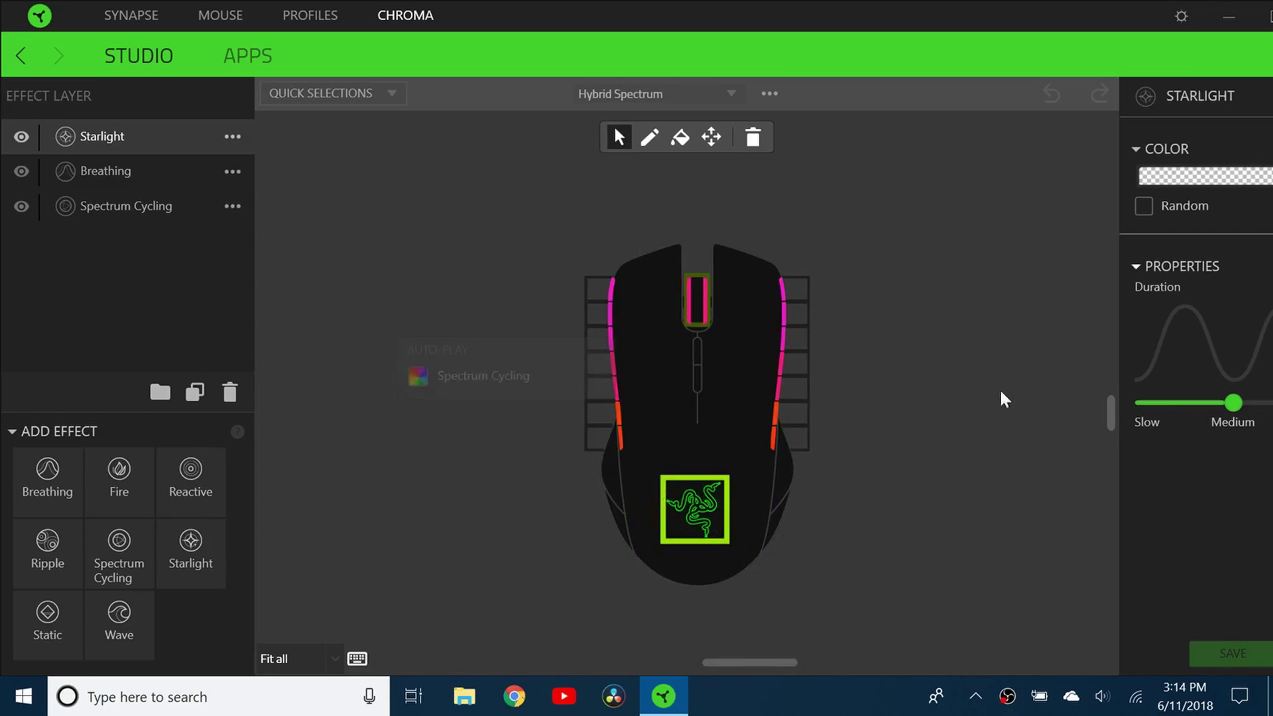
pyautogui.click(698, 299)
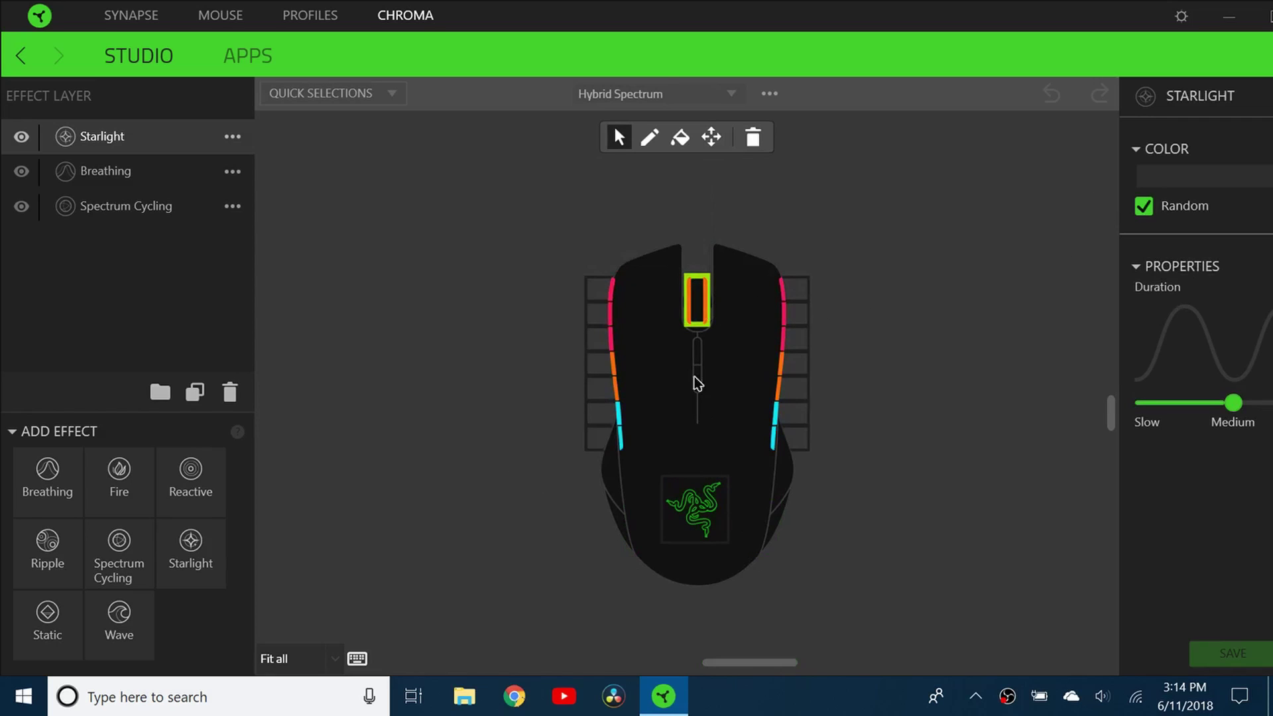
pyautogui.moveTo(554, 500); pyautogui.dragTo(612, 344)
pyautogui.click(825, 470)
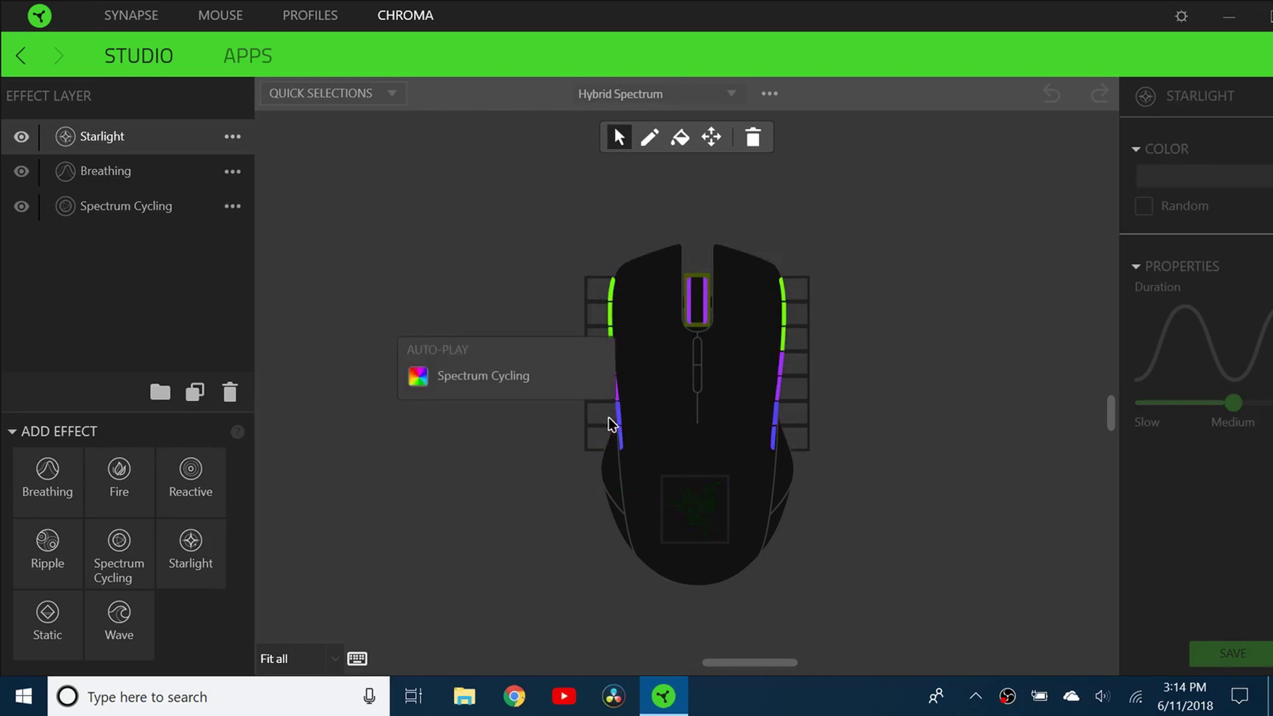
pyautogui.click(584, 425)
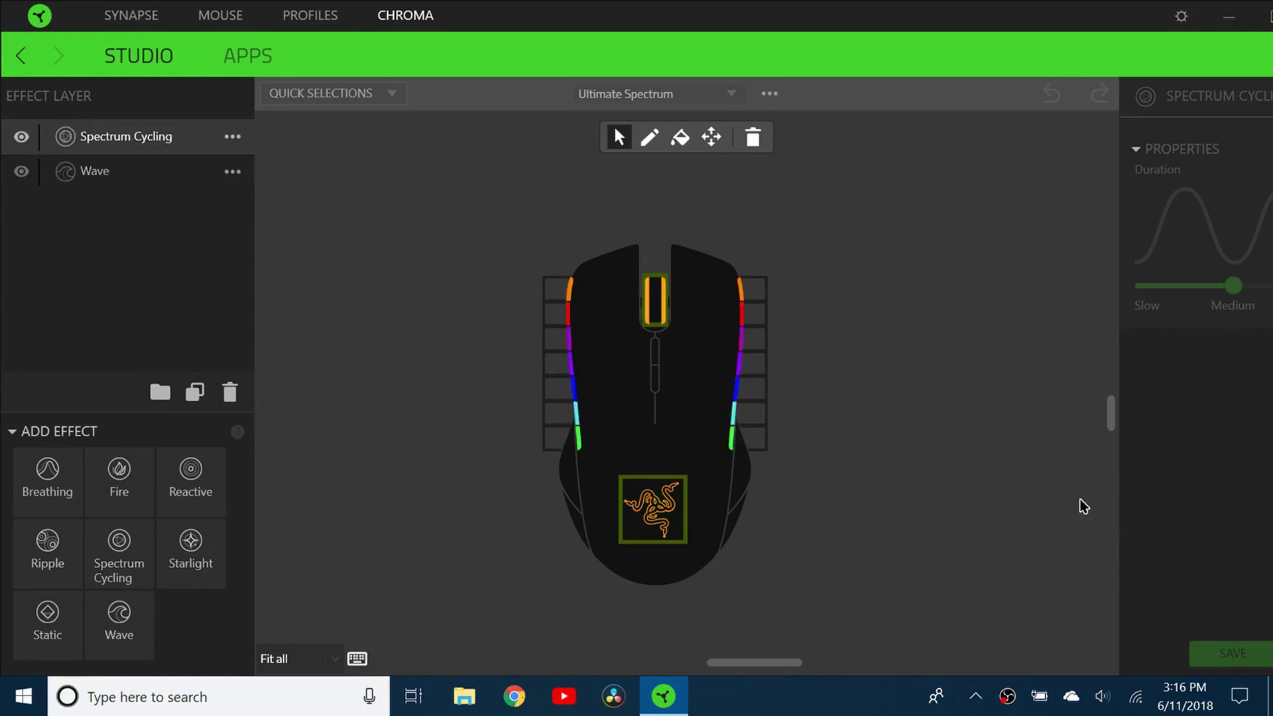
pyautogui.moveTo(761, 444)
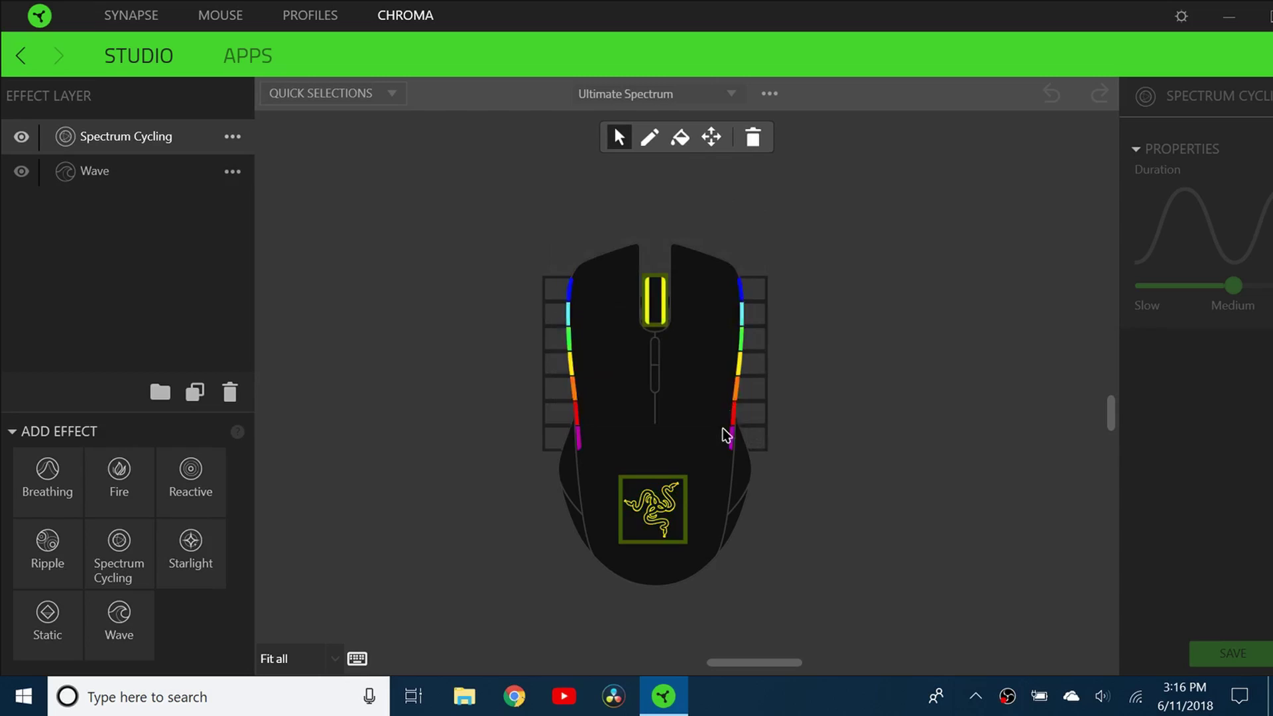
pyautogui.moveTo(661, 296)
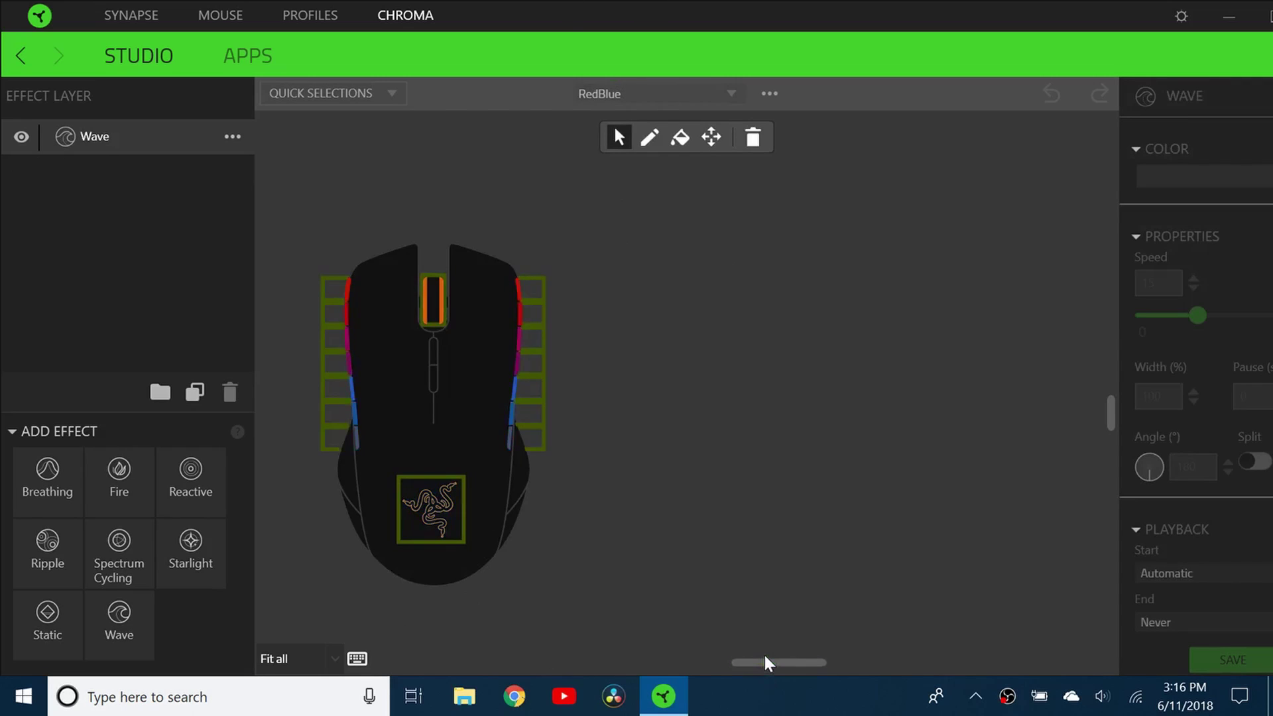
# Step: Load the RedBlue example, select all LED zones, and open the Wave colour pattern editor
pyautogui.moveTo(774, 666); pyautogui.dragTo(731, 663)
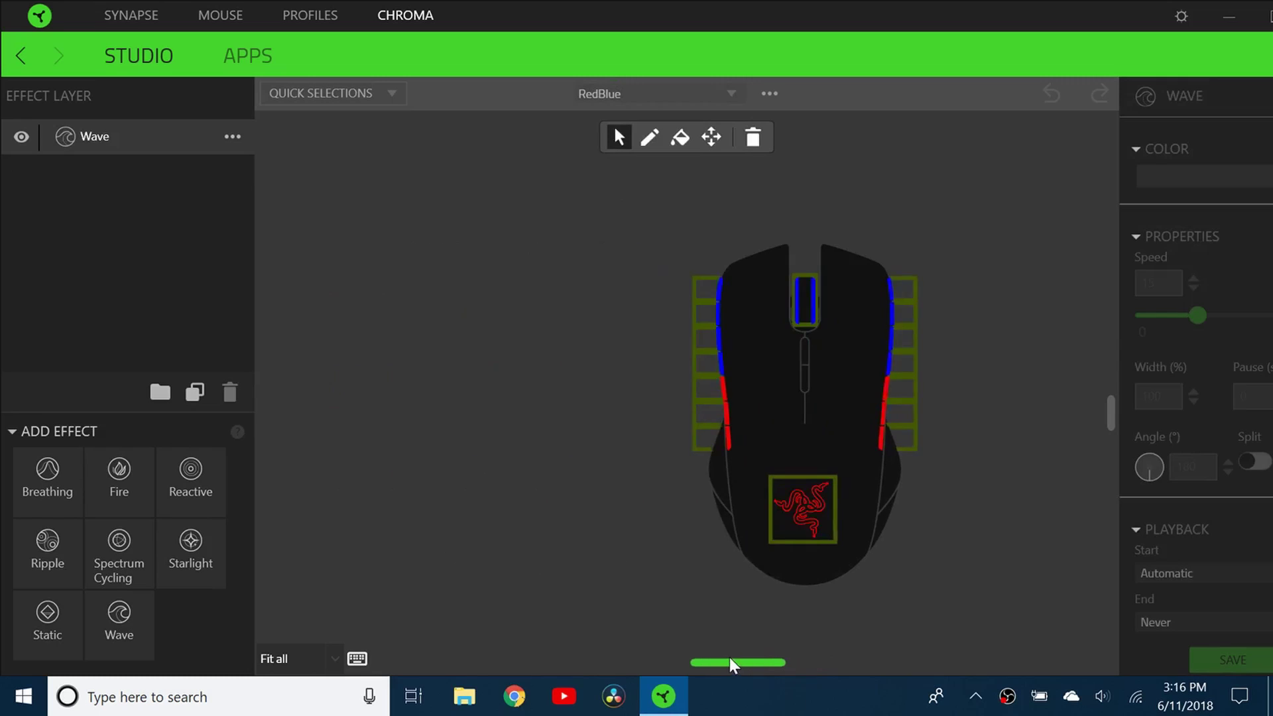
pyautogui.click(783, 663)
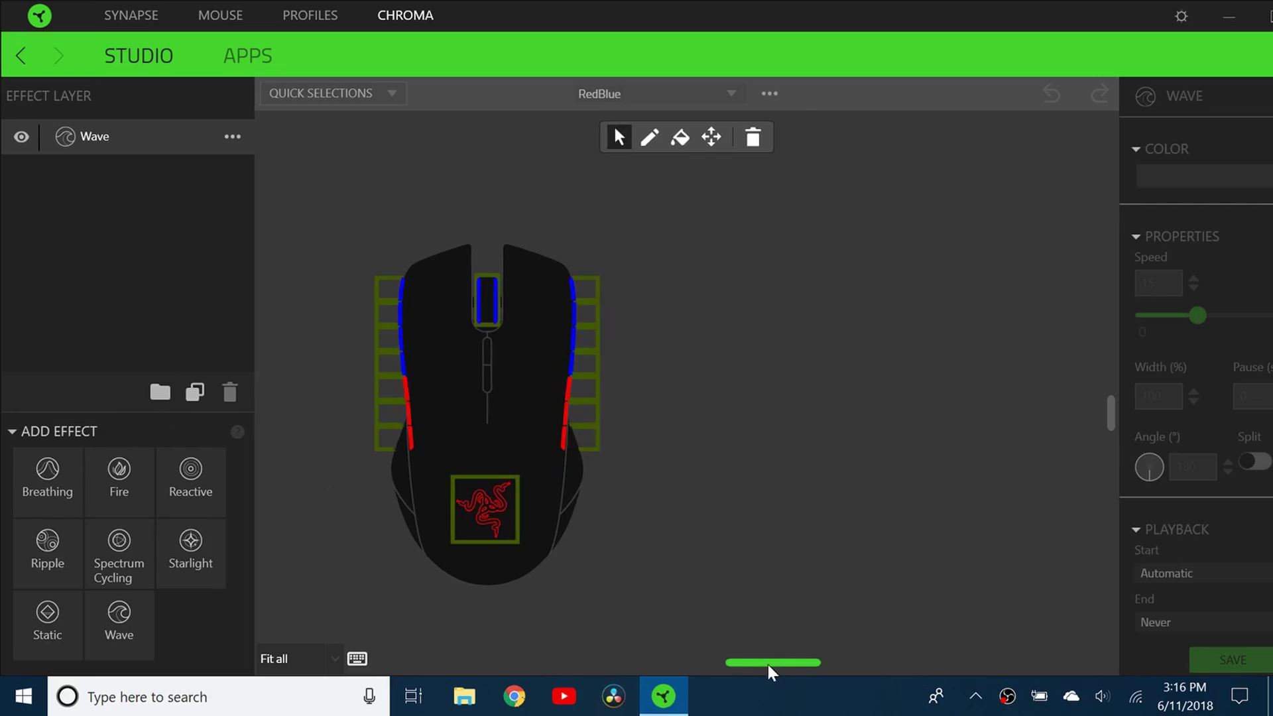
pyautogui.moveTo(767, 665); pyautogui.dragTo(756, 665)
pyautogui.moveTo(481, 594); pyautogui.dragTo(804, 197)
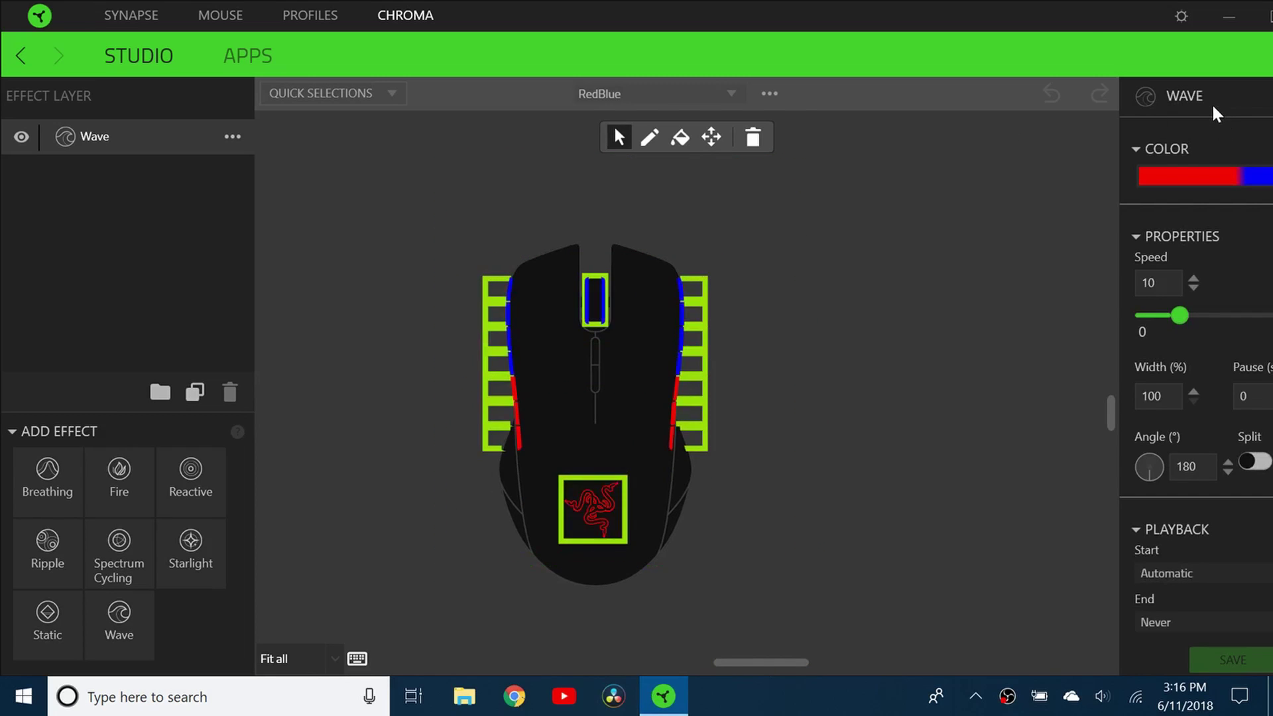
pyautogui.moveTo(1155, 23); pyautogui.dragTo(1026, 23)
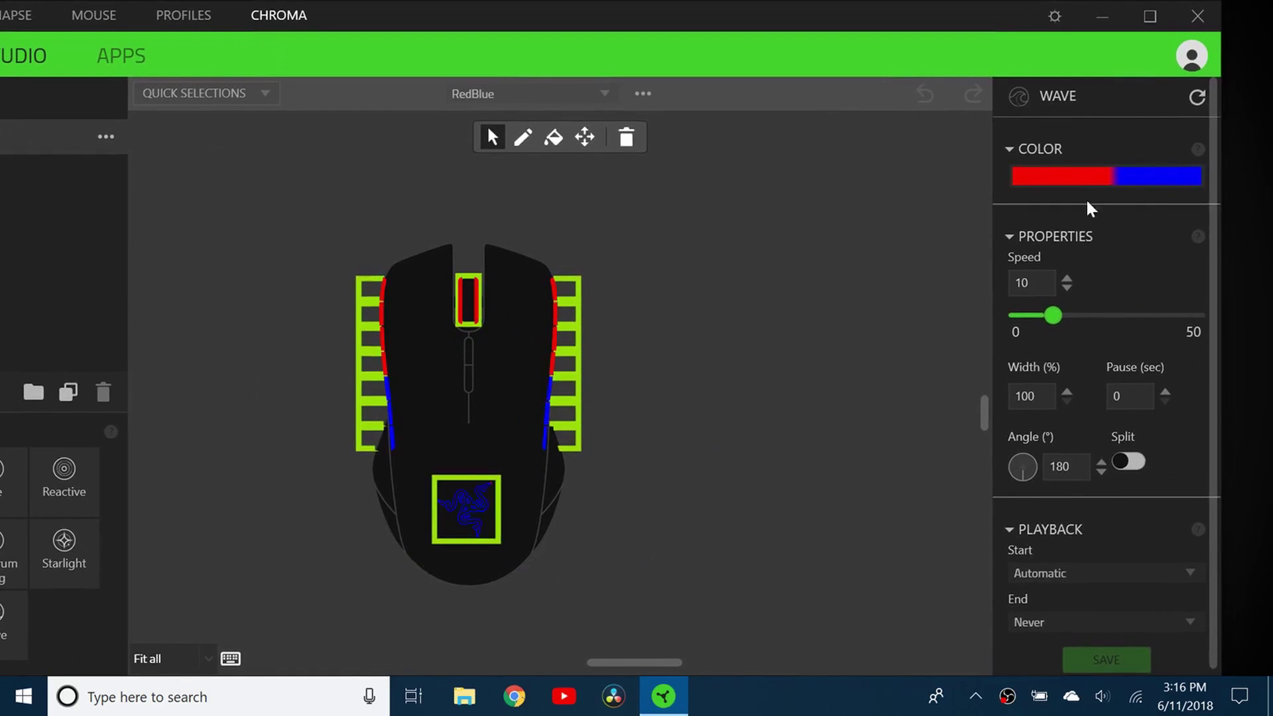
pyautogui.click(1068, 176)
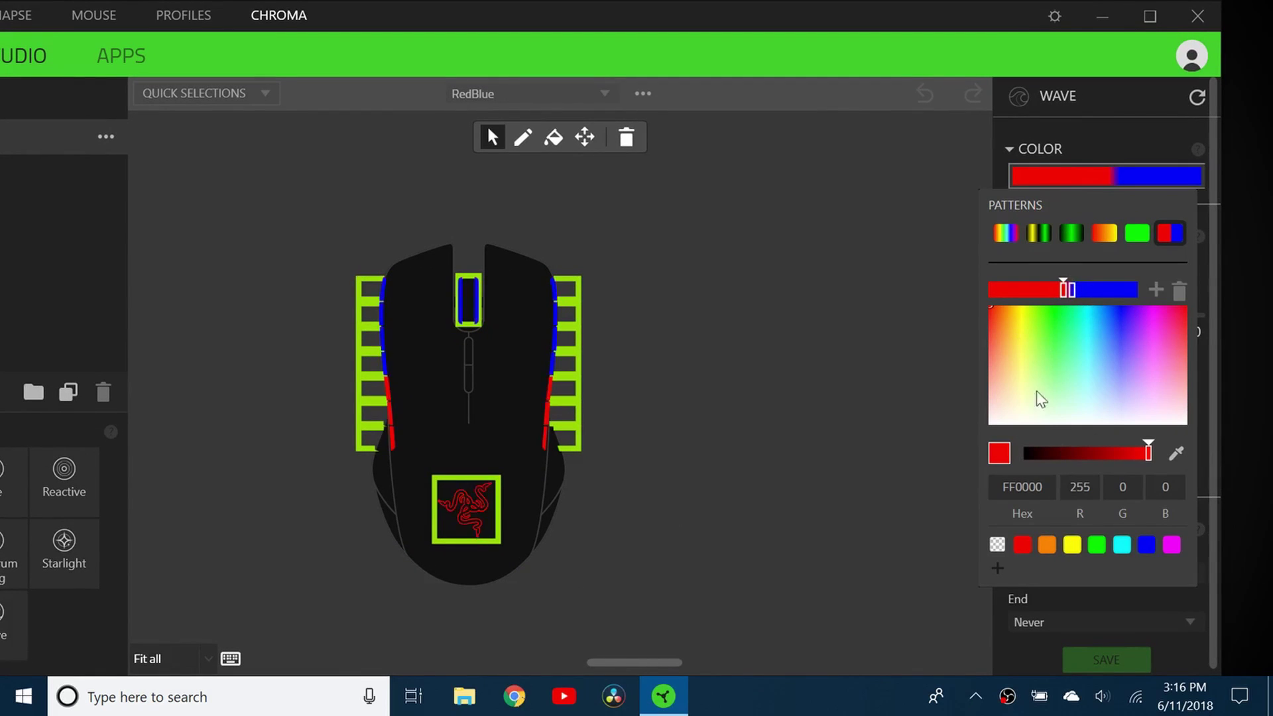